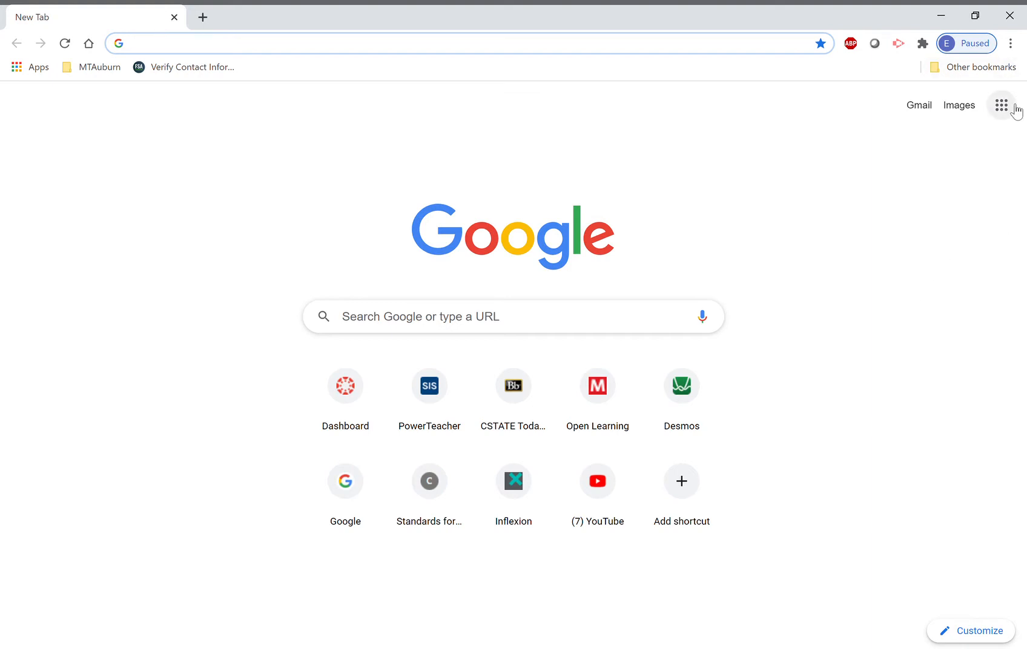
# Open Google Sheets from the Google apps list in Chrome.
pyautogui.click(1002, 106)
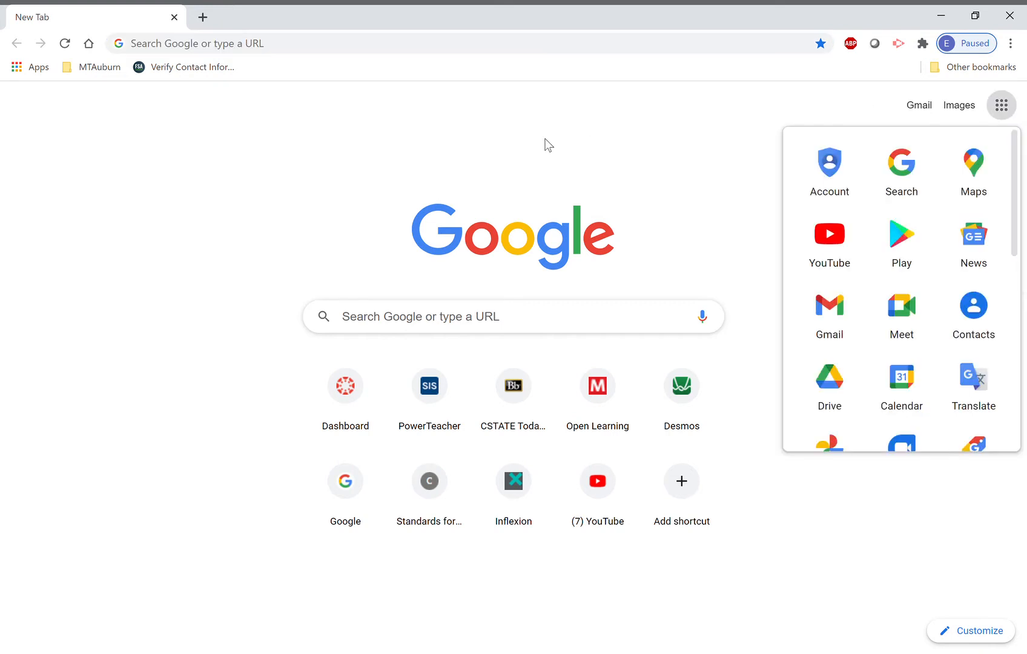
pyautogui.scroll(-2, 928, 271)
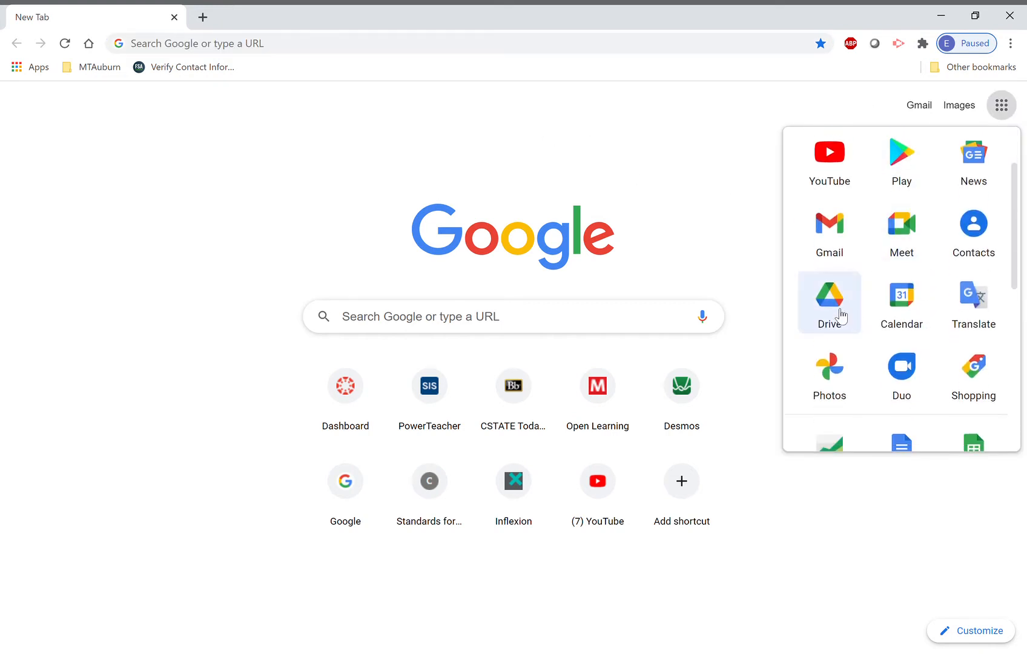
pyautogui.scroll(-3, 841, 315)
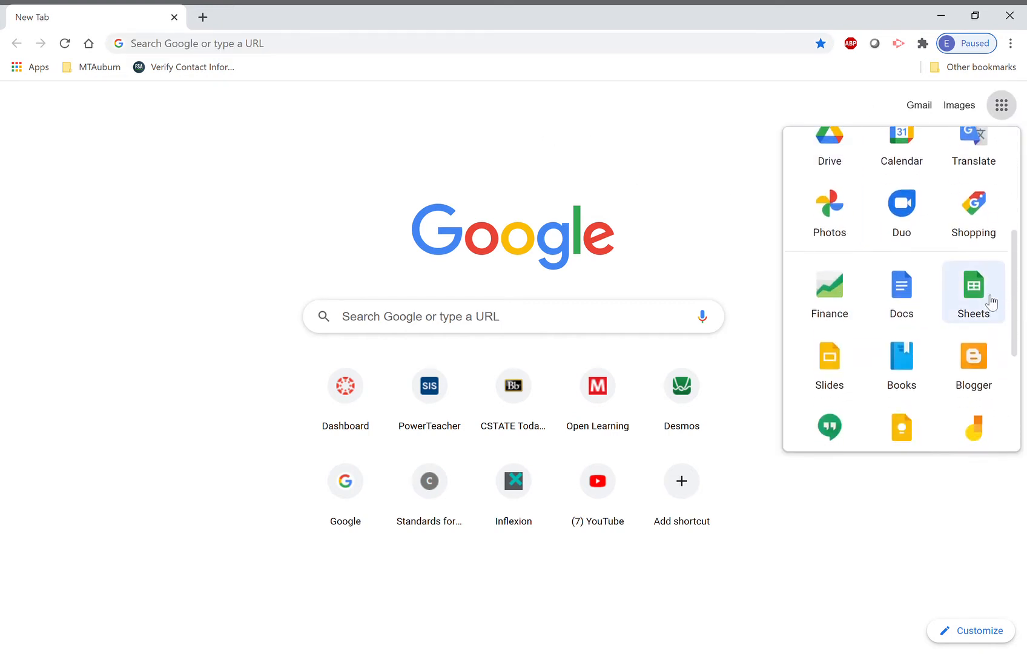
pyautogui.click(992, 301)
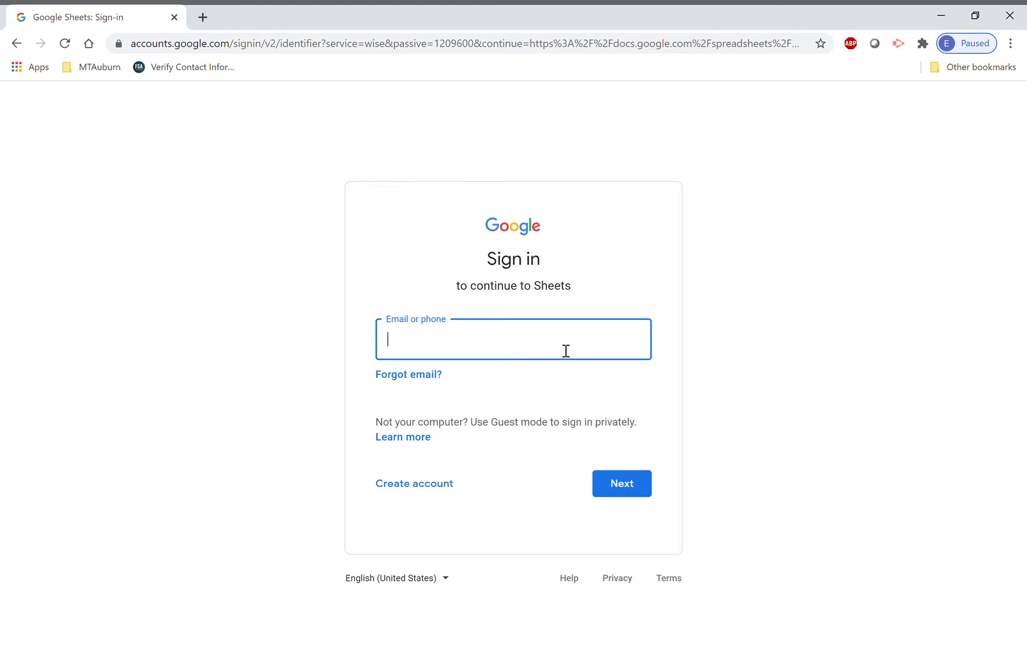
# Sign in to Google with the suggested account e-mail and the account password.
pyautogui.click(558, 384)
pyautogui.click(618, 489)
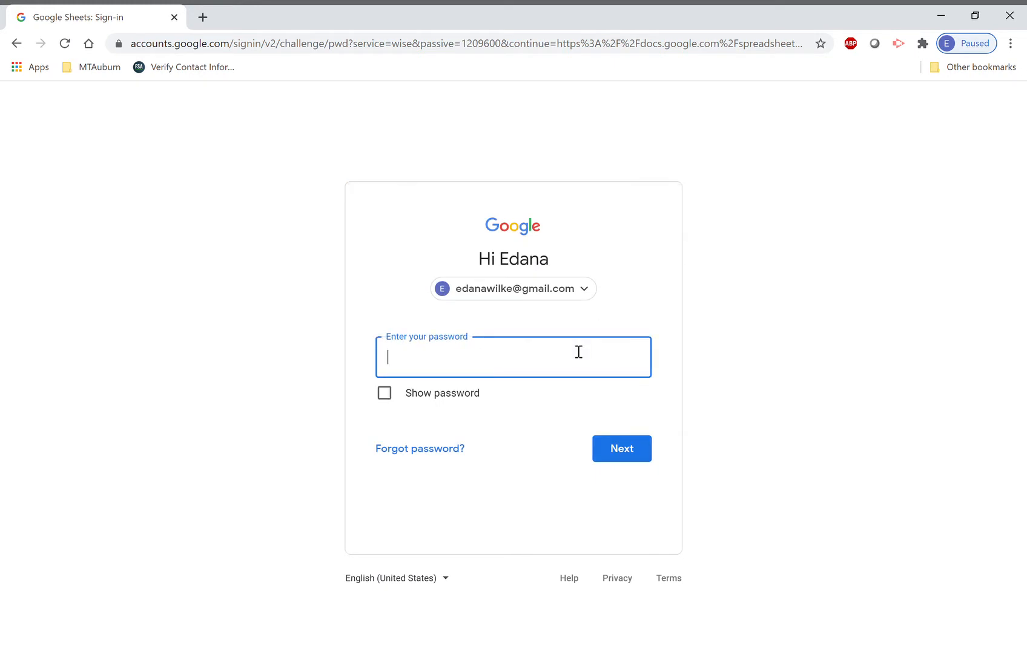
pyautogui.write('••••••••')
pyautogui.press('Return')
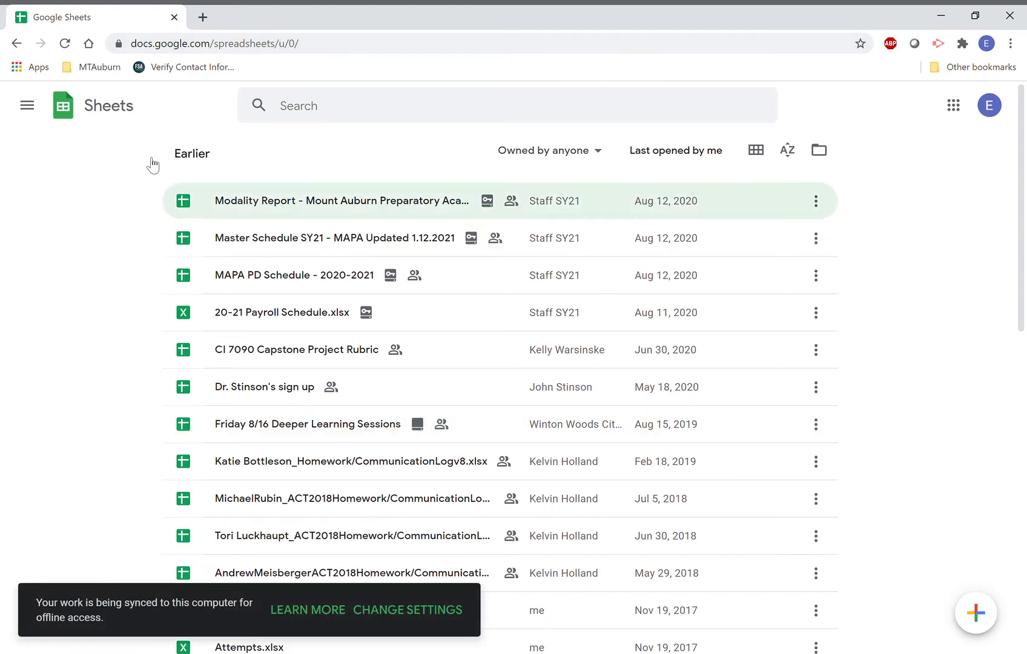
# From the Sheets home list, create a new blank spreadsheet.
pyautogui.click(109, 106)
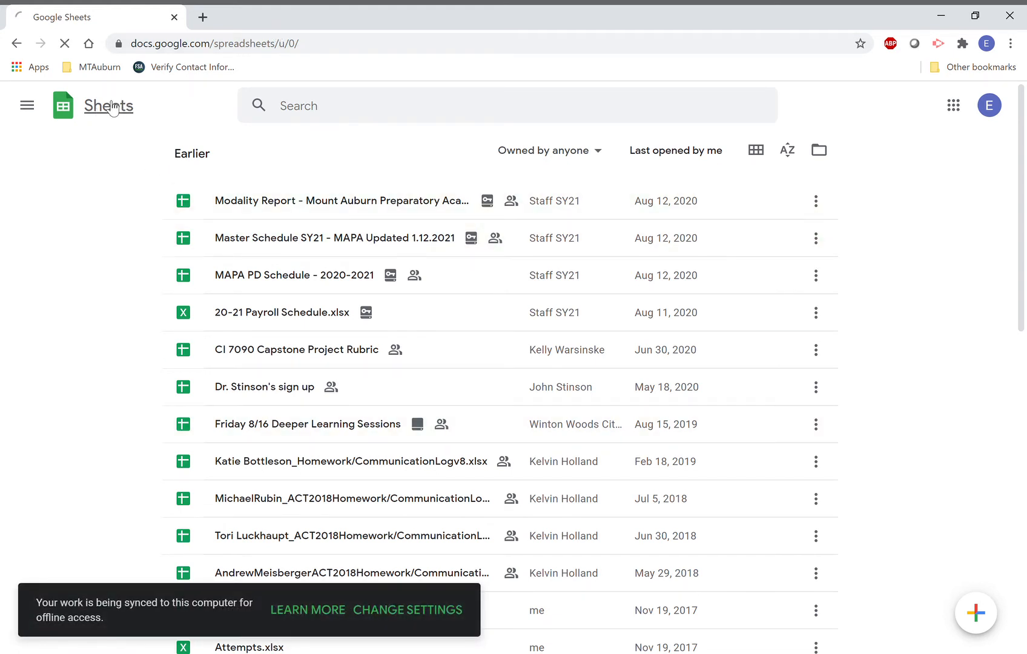
pyautogui.click(36, 106)
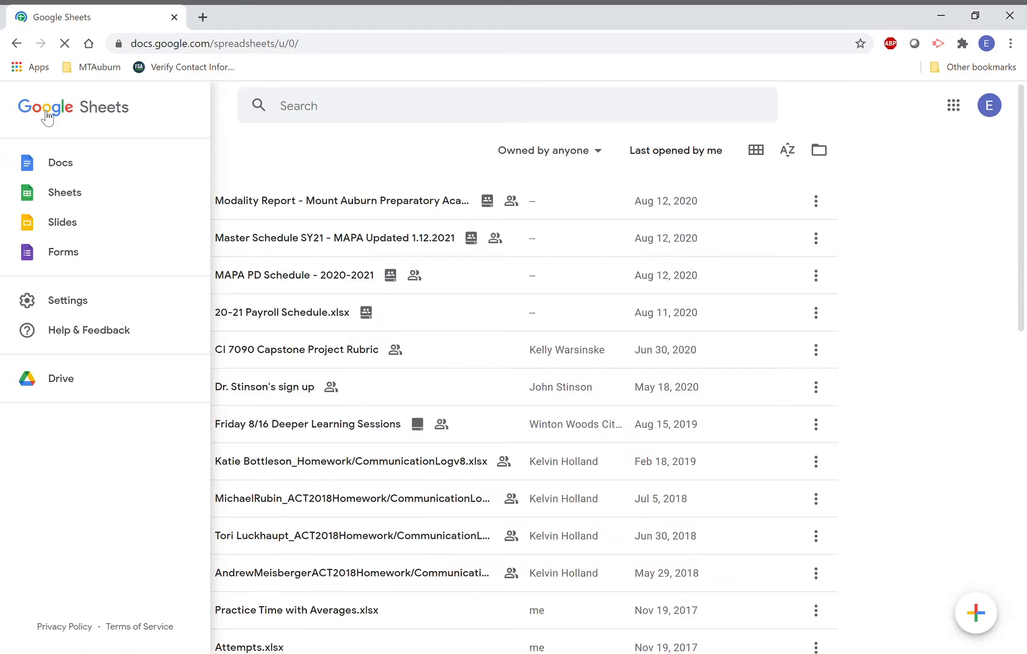
pyautogui.click(365, 155)
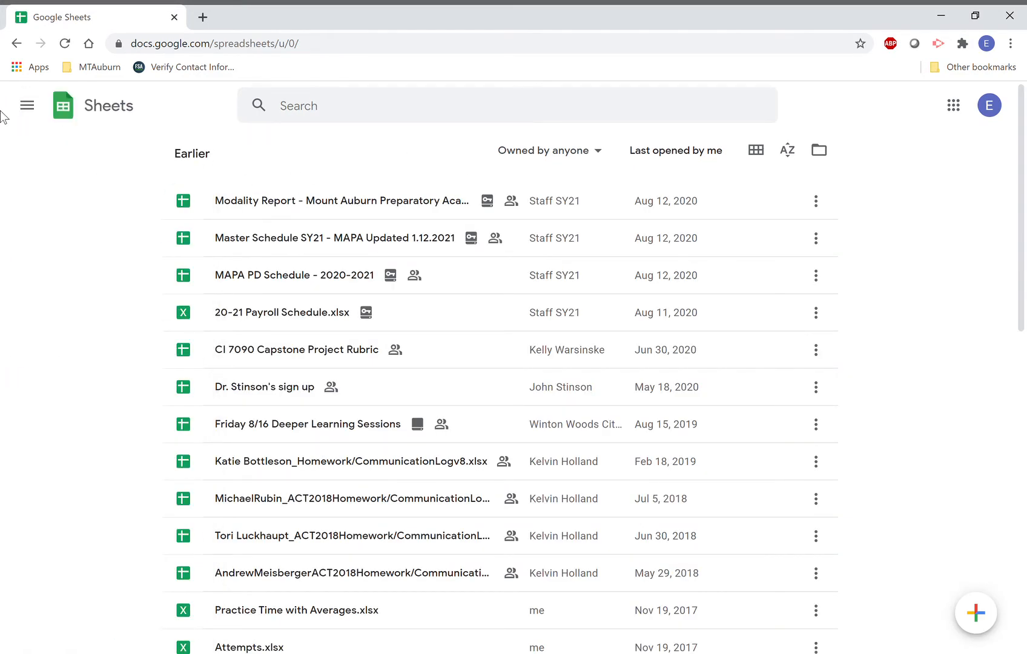
pyautogui.click(27, 107)
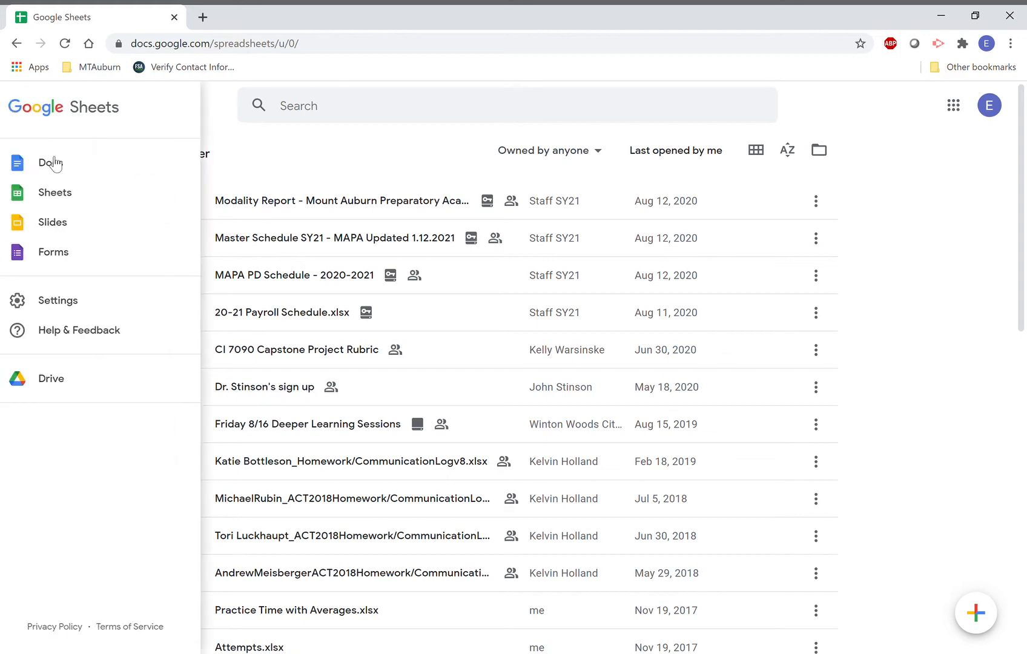
pyautogui.click(71, 197)
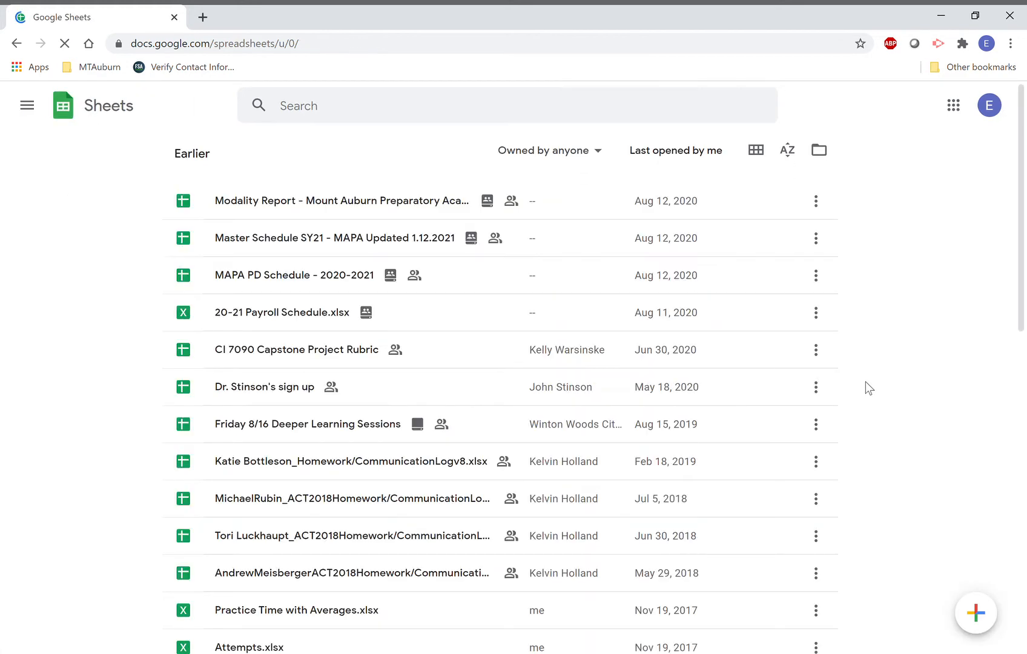
pyautogui.moveTo(988, 625)
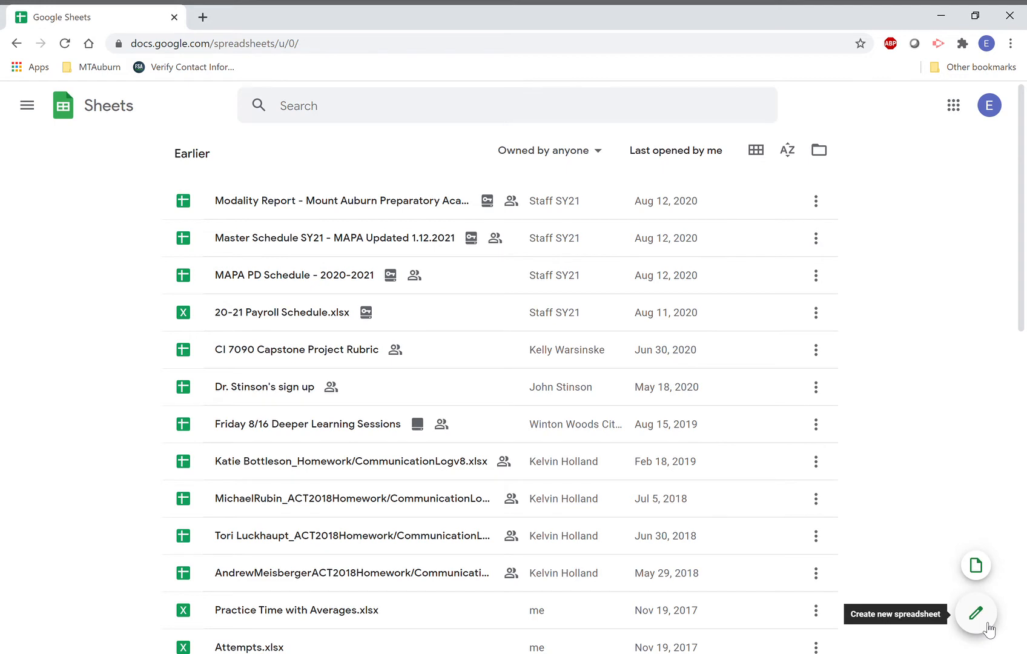
pyautogui.click(988, 625)
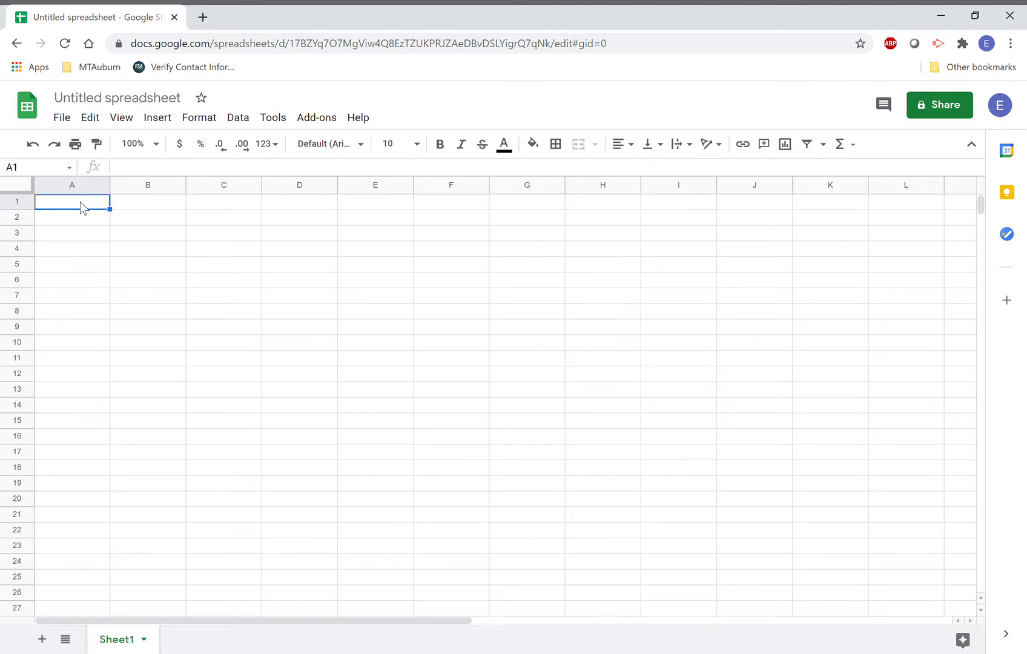
# Enter headers 'Time' and 'Position' in A1:B1 and Time values 0–5 in A2:A7.
pyautogui.press('Tab')
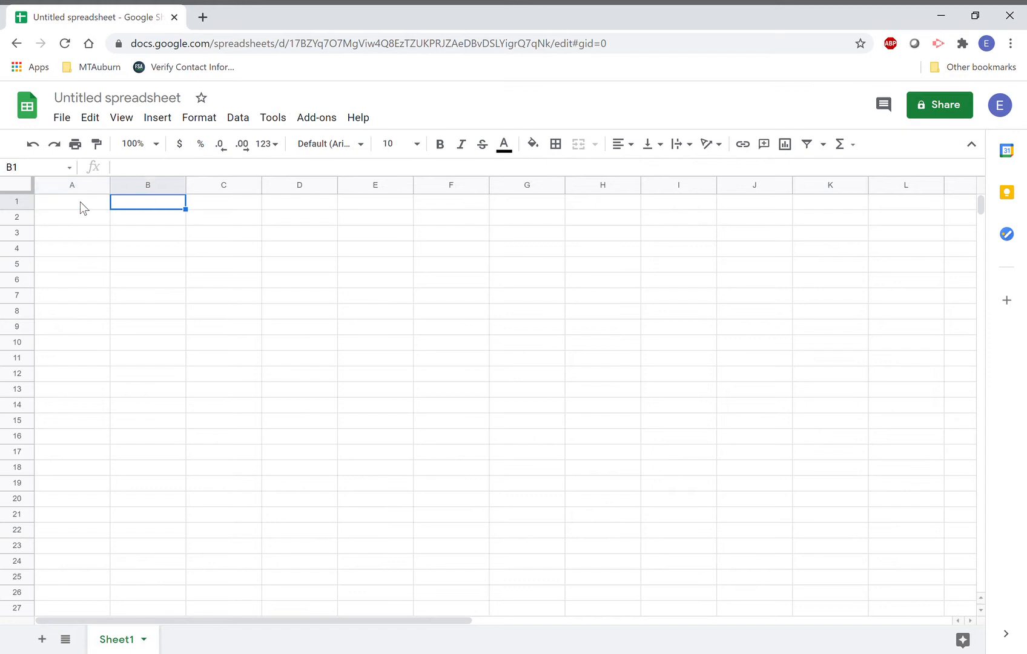
pyautogui.click(80, 202)
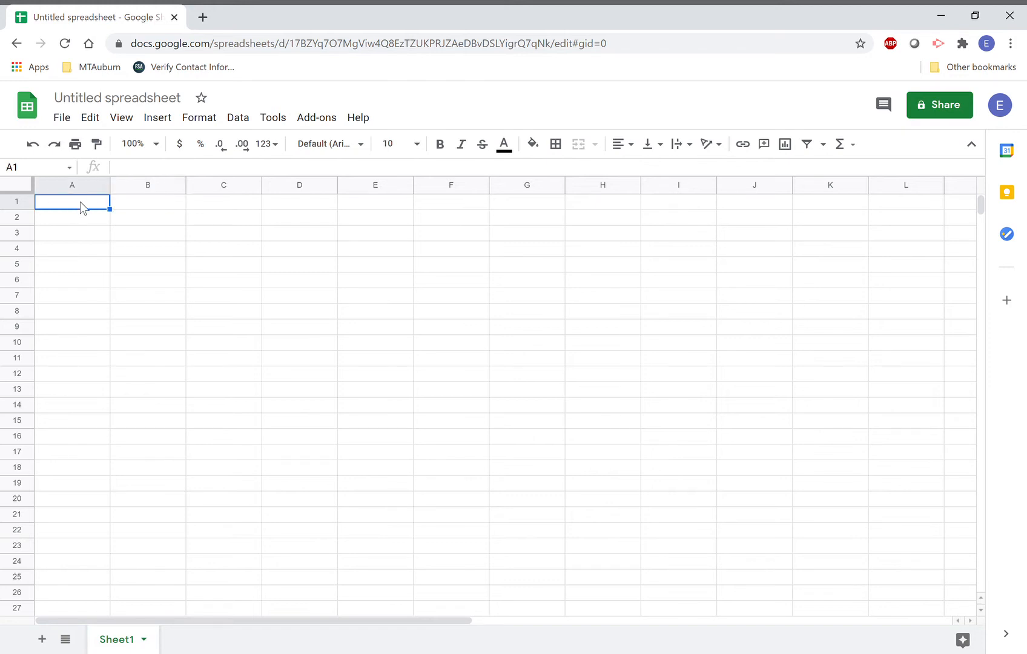
pyautogui.write('Time')
pyautogui.press('Tab')
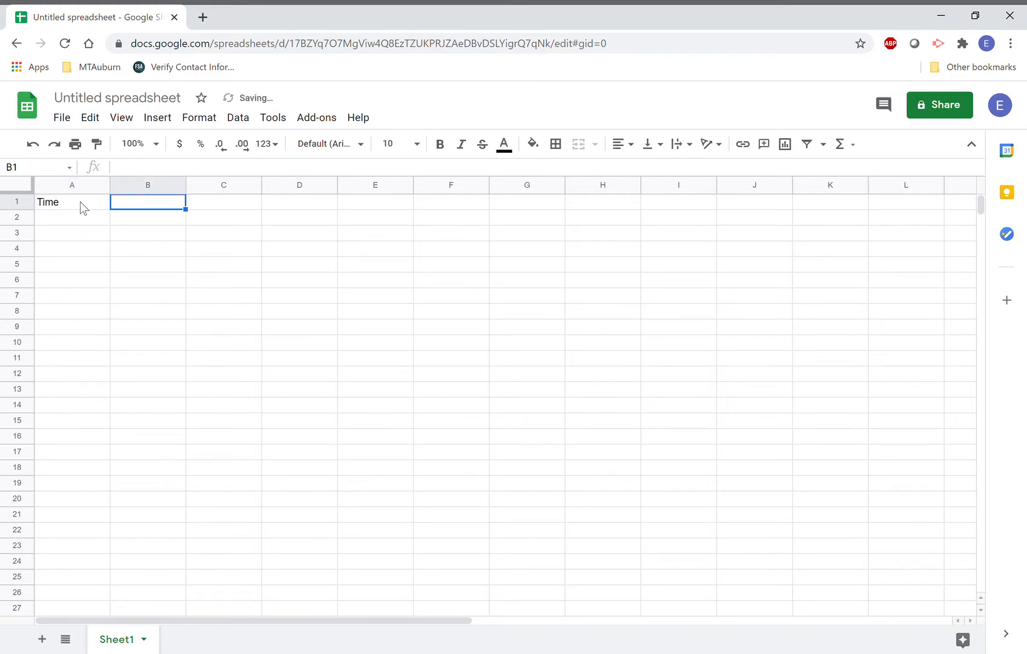
pyautogui.write('Position')
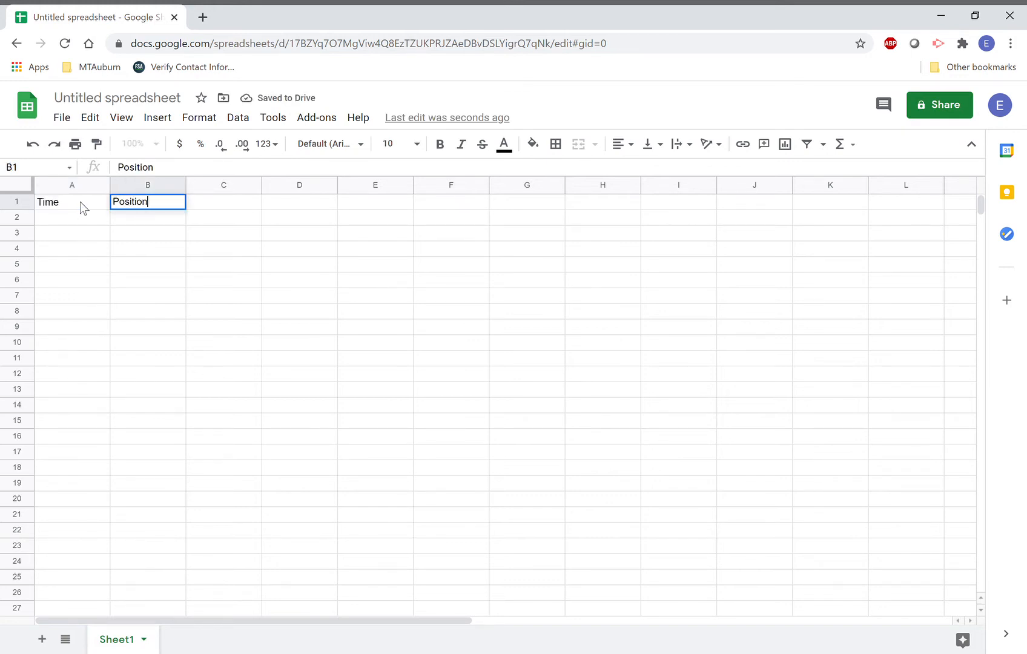
pyautogui.press('Return')
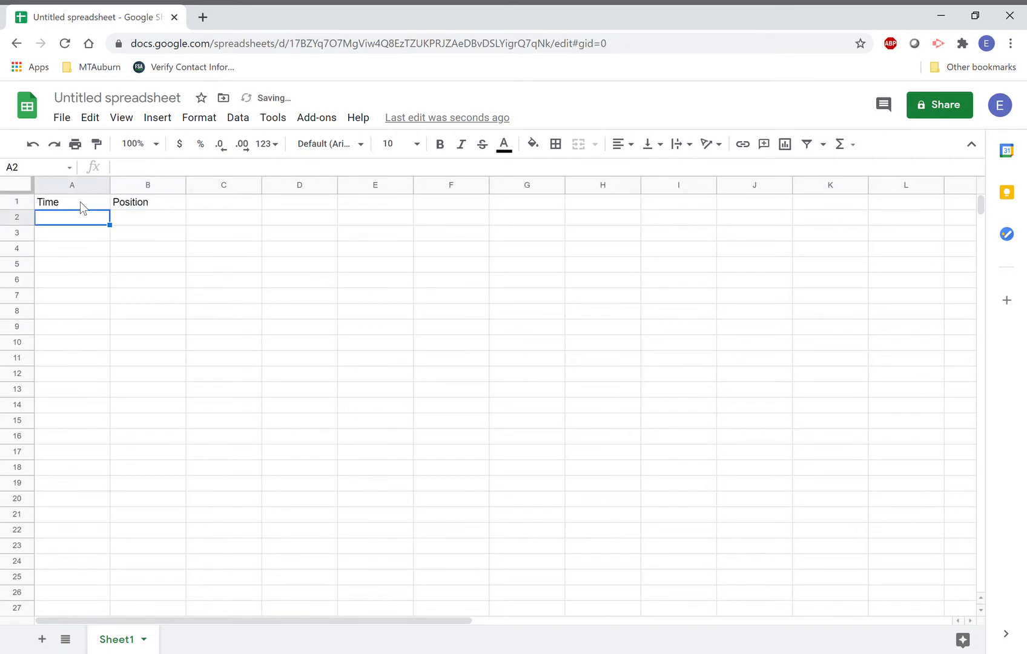
pyautogui.write('1')
pyautogui.press('Return')
pyautogui.press('Up')
pyautogui.write('0')
pyautogui.press('Return')
pyautogui.write('1')
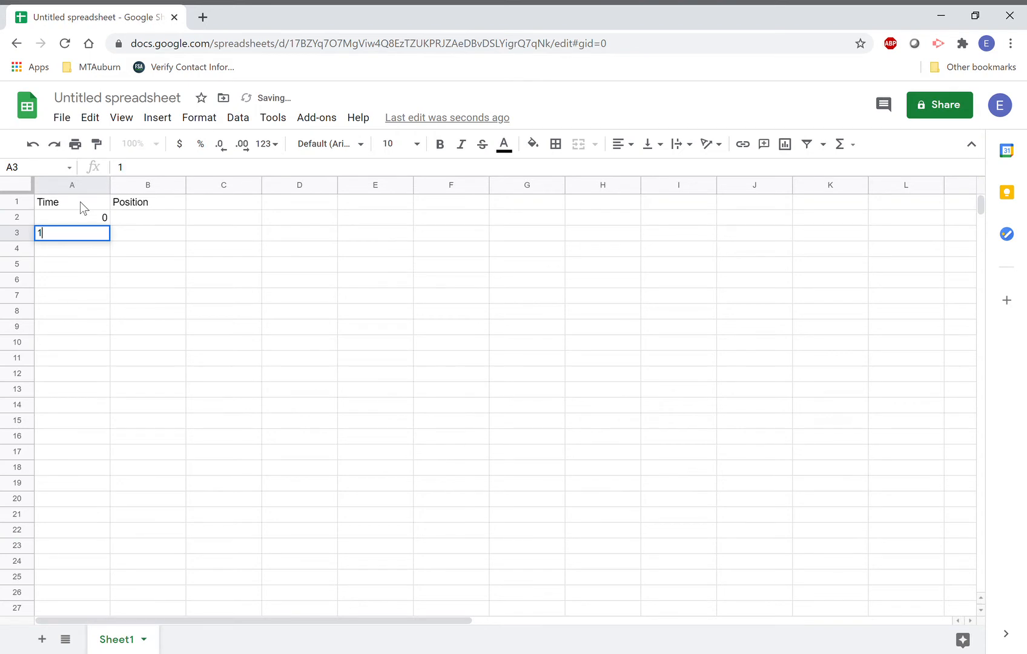
pyautogui.press('Return')
pyautogui.write('2')
pyautogui.press('Return')
pyautogui.write('3')
pyautogui.press('Return')
pyautogui.write('4')
pyautogui.press('Return')
pyautogui.write('5')
pyautogui.press('Tab')
# Fill B2:B7 with Position values 0, 2.5, 5, 7.5, 10, 12.5.
pyautogui.press('Up')
pyautogui.press('Up')
pyautogui.press('Up')
pyautogui.press('Up')
pyautogui.press('Up')
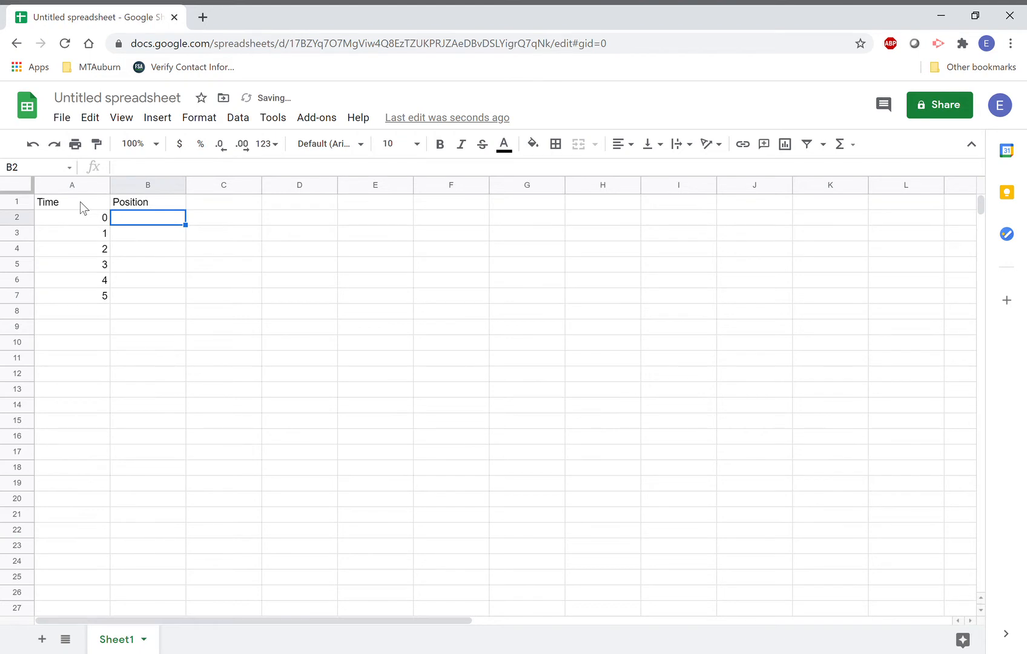
pyautogui.write('0')
pyautogui.press('Return')
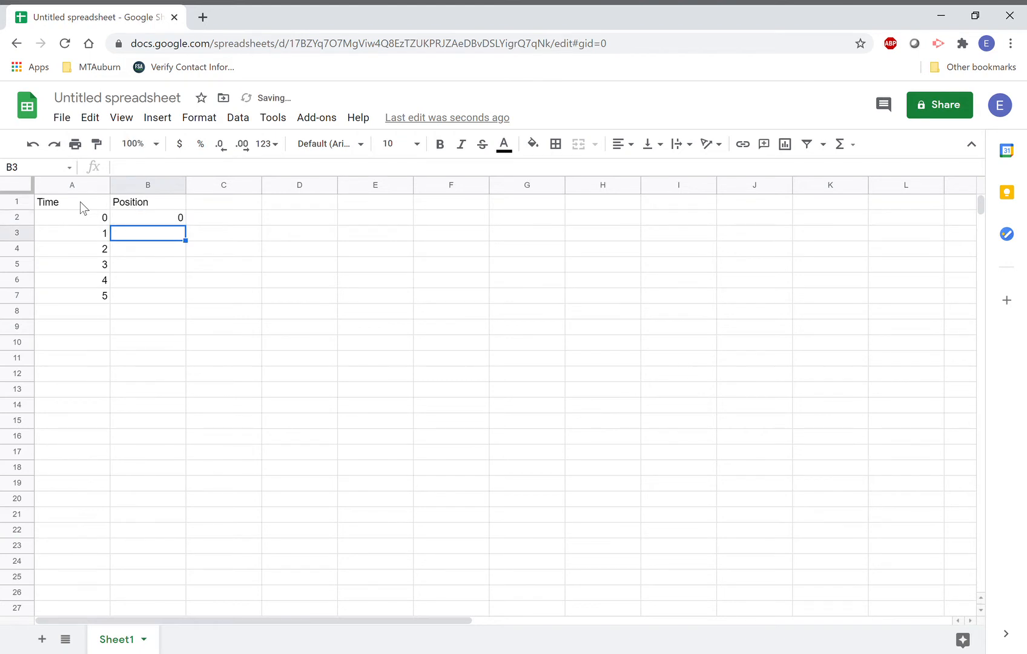
pyautogui.write('2.5')
pyautogui.press('Return')
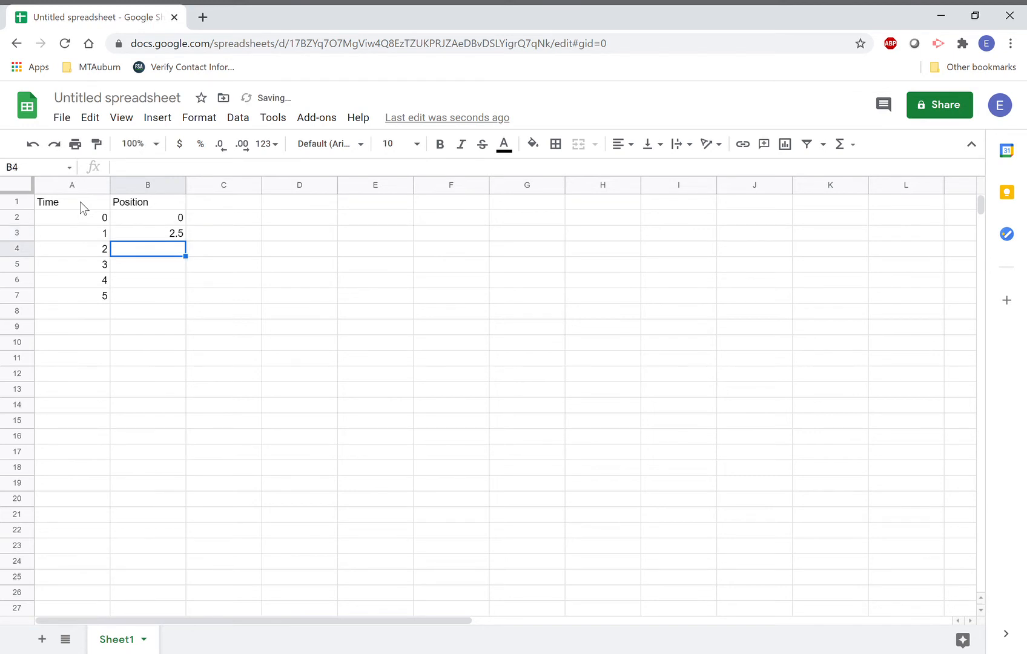
pyautogui.write('5')
pyautogui.press('Return')
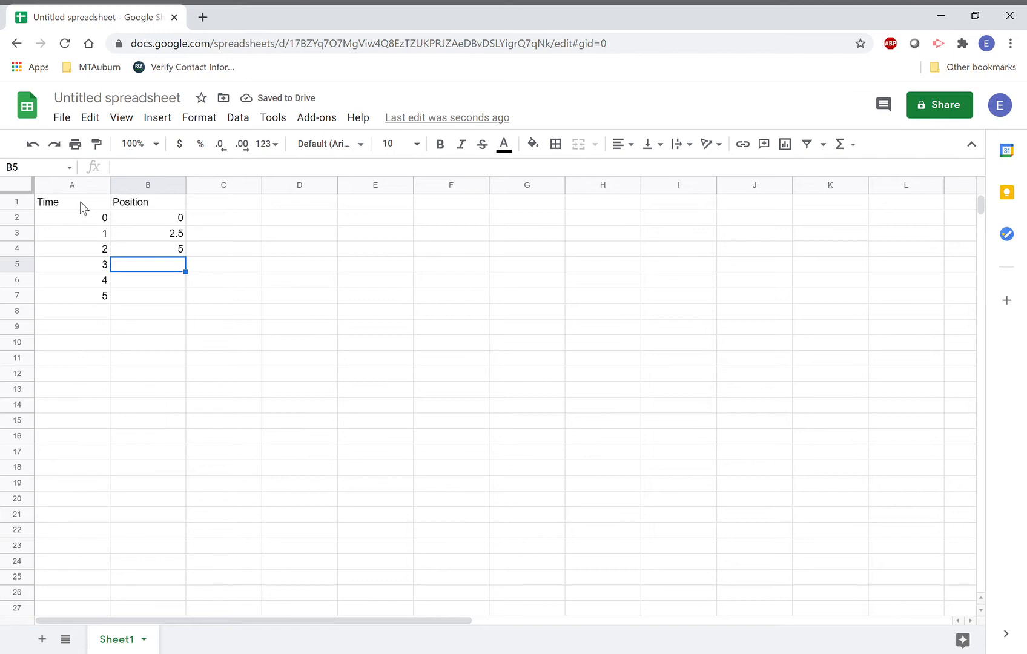
pyautogui.write('7.5')
pyautogui.press('Return')
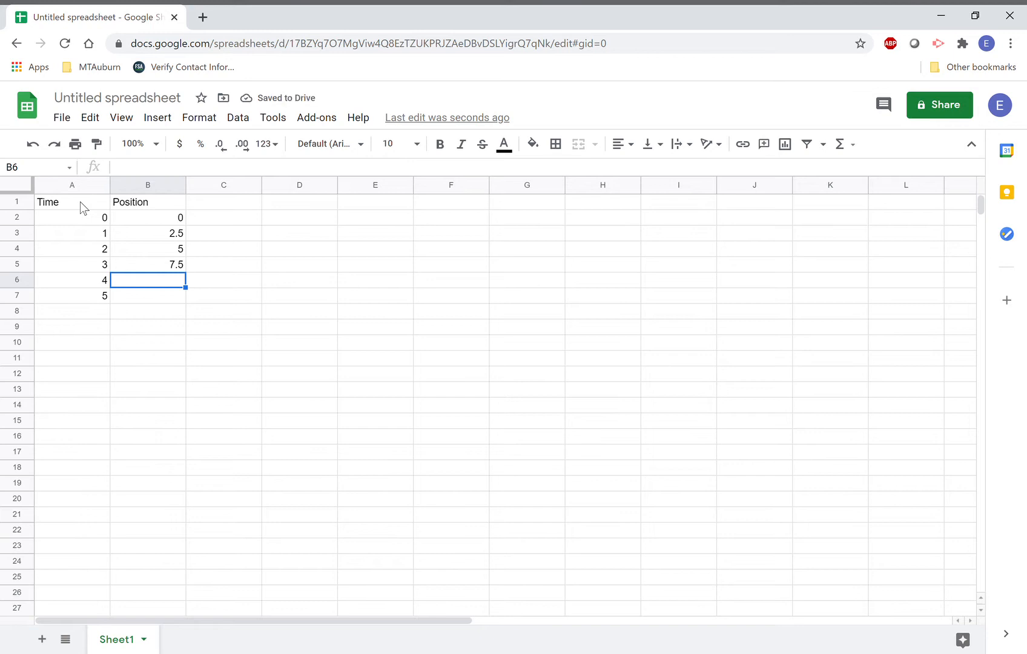
pyautogui.write('10')
pyautogui.press('Return')
pyautogui.write('12.5')
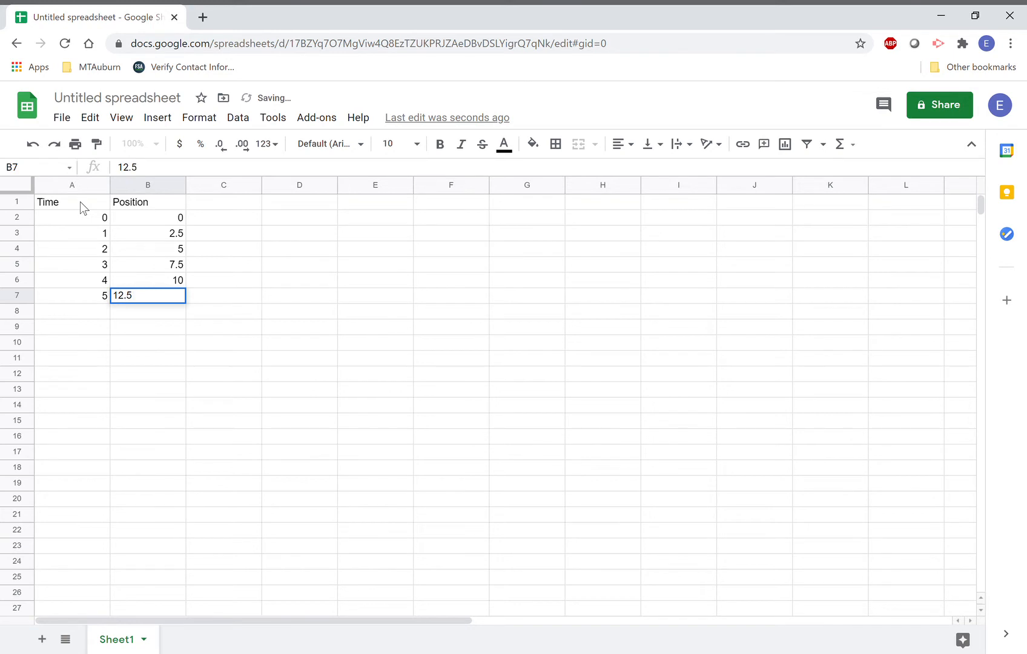
pyautogui.press('Return')
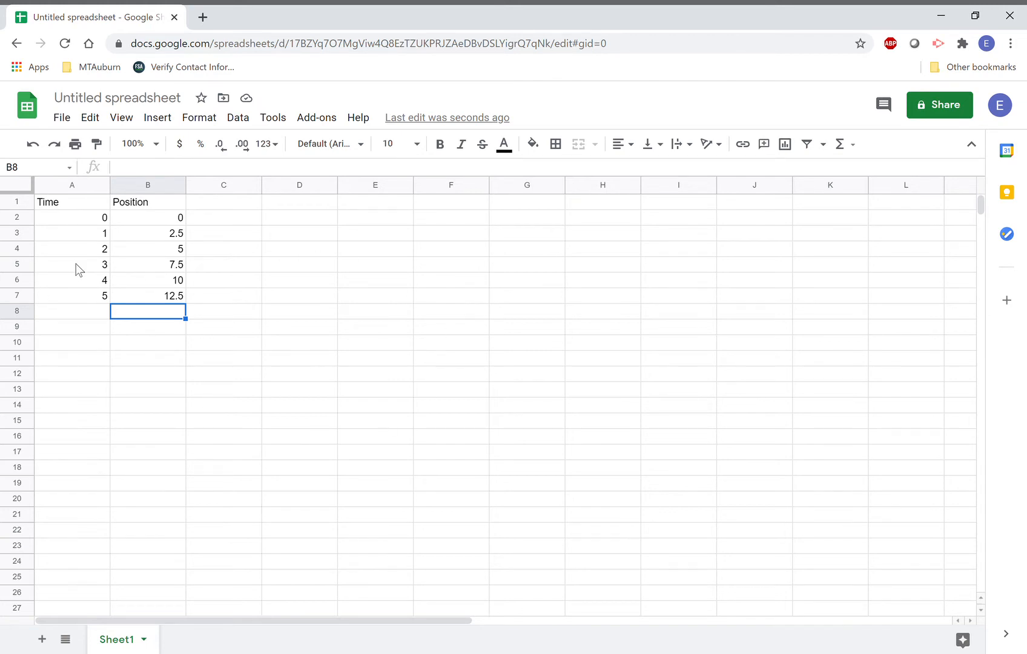
# Insert a chart of A2:B7 and change its type to scatter chart.
pyautogui.click(88, 220)
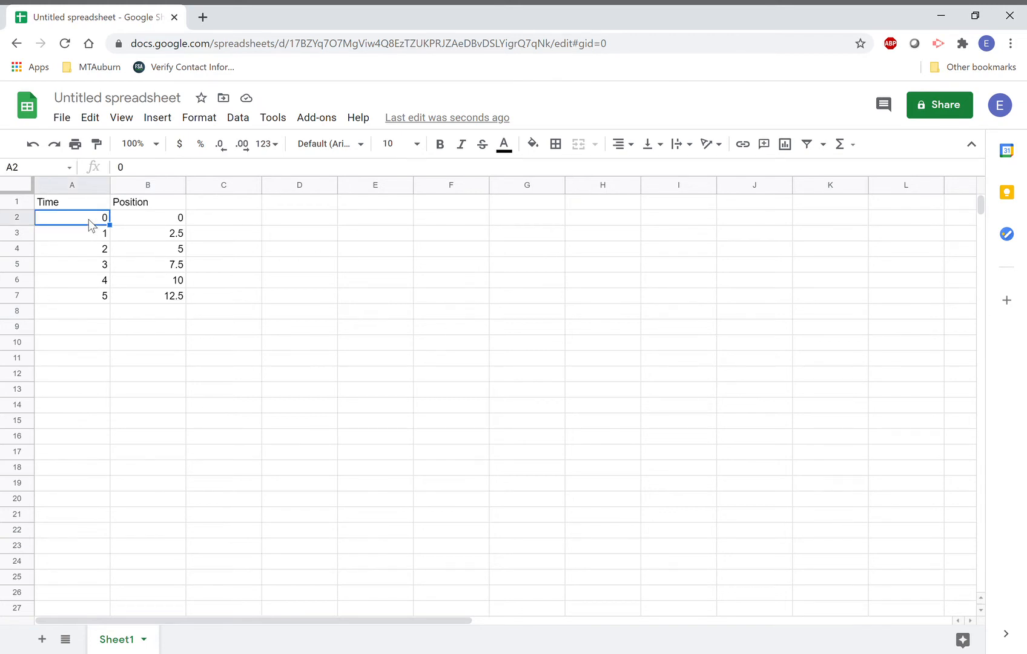
pyautogui.hotkey('shift', 'Down')
pyautogui.hotkey('shift', 'Down')
pyautogui.hotkey('shift', 'Down')
pyautogui.hotkey('shift', 'Down')
pyautogui.hotkey('shift', 'Down')
pyautogui.hotkey('shift', 'Right')
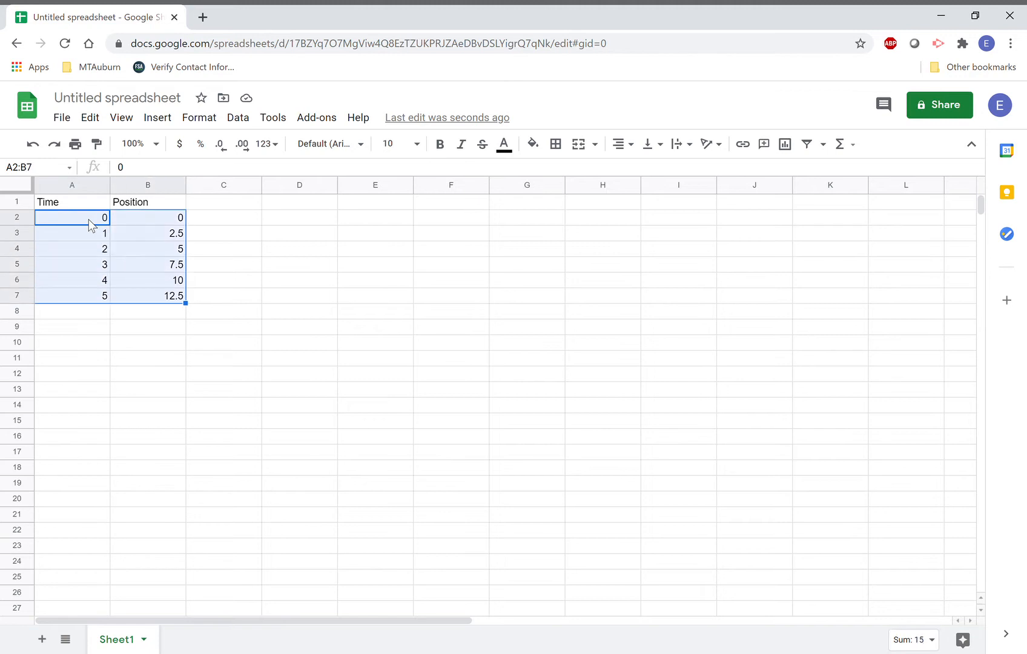
pyautogui.click(173, 124)
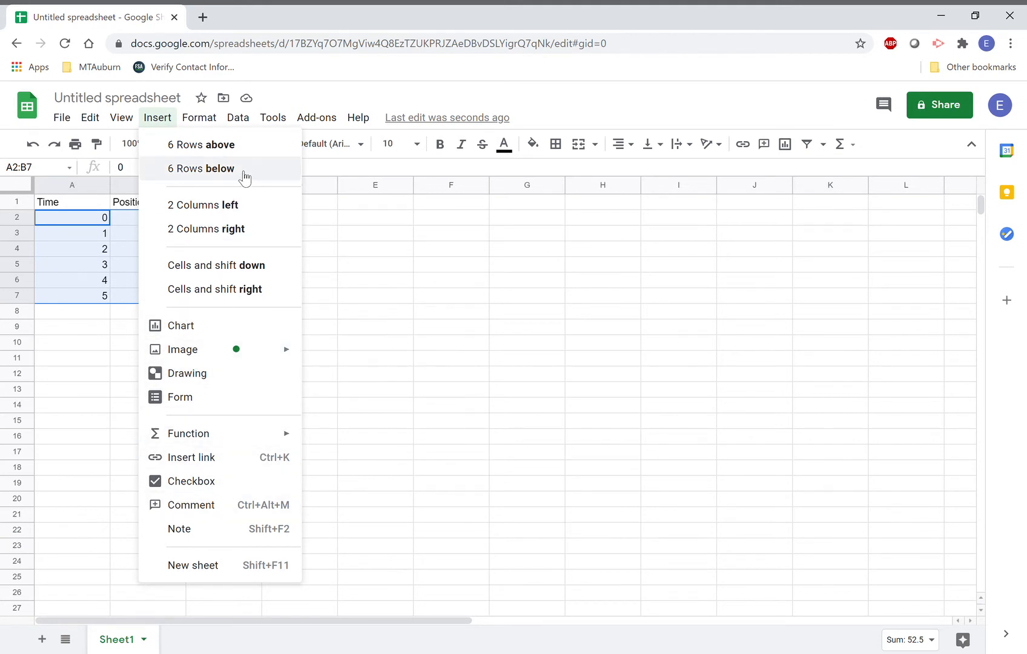
pyautogui.click(199, 330)
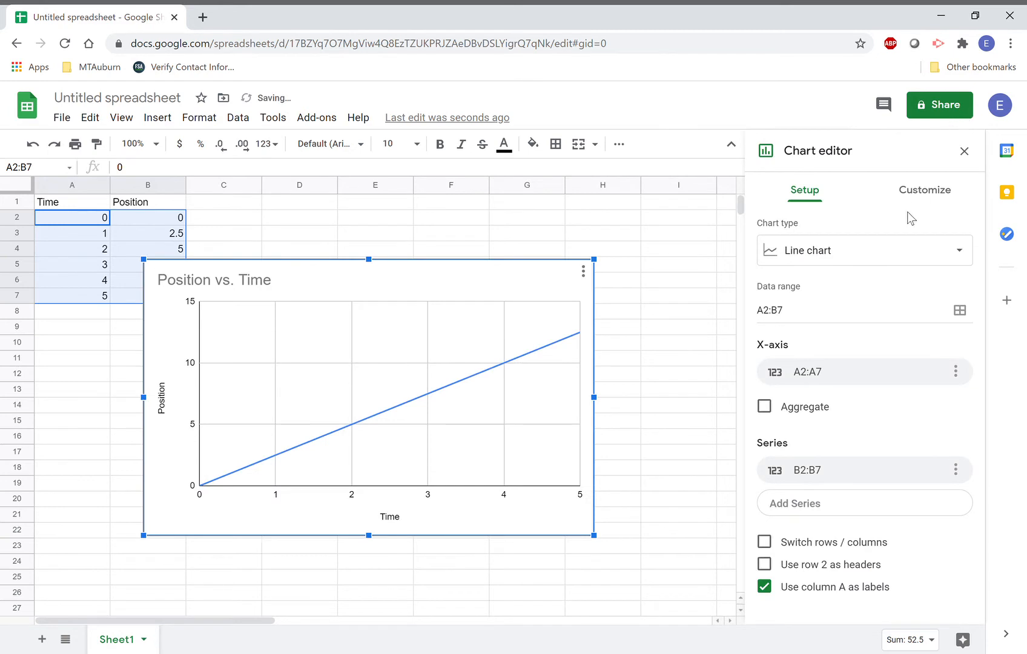
pyautogui.click(863, 260)
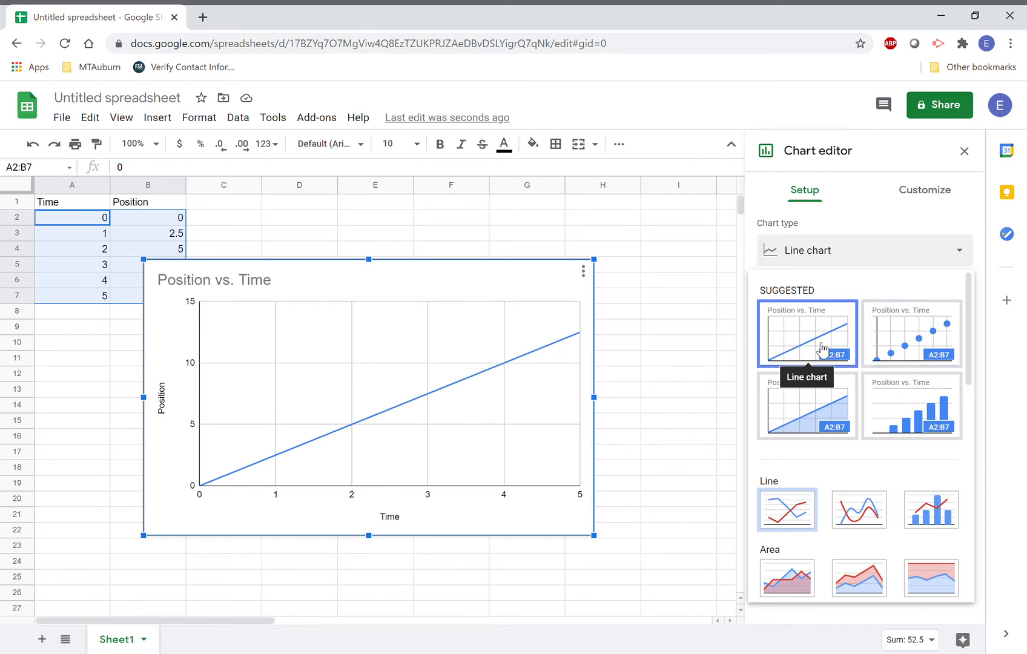
pyautogui.click(927, 356)
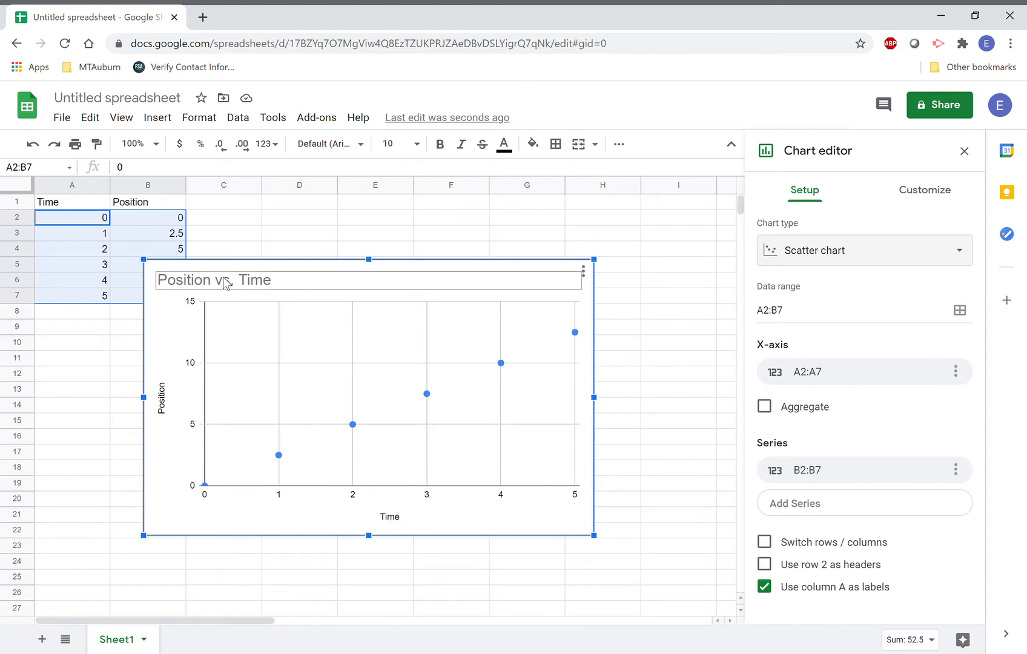
# Color the series points magenta, keep them circles, and shift the chart right and down.
pyautogui.doubleClick(264, 285)
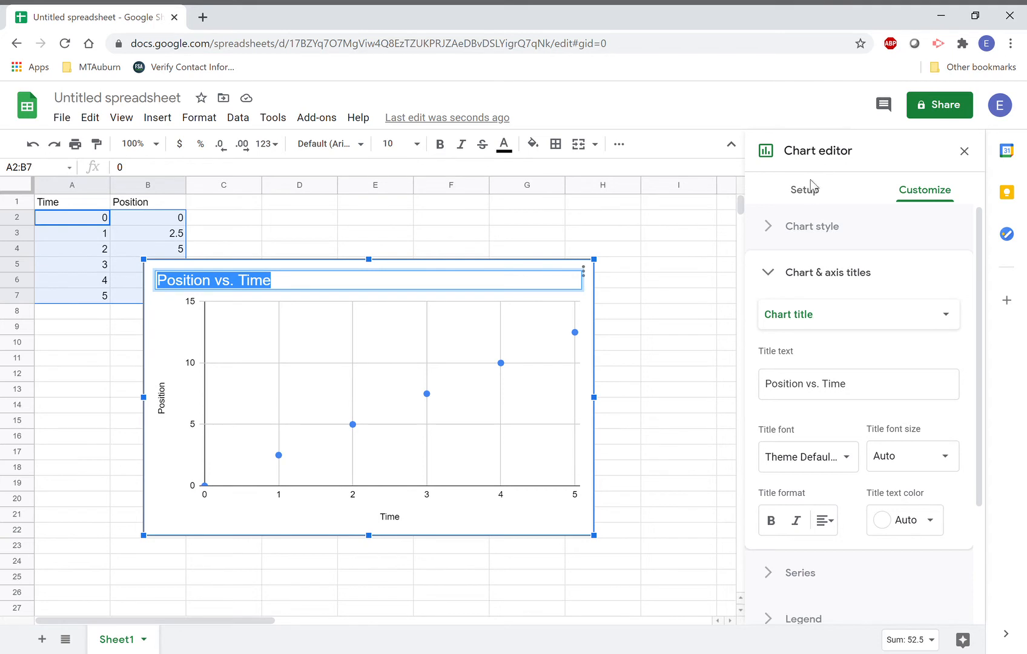
pyautogui.scroll(-3, 919, 335)
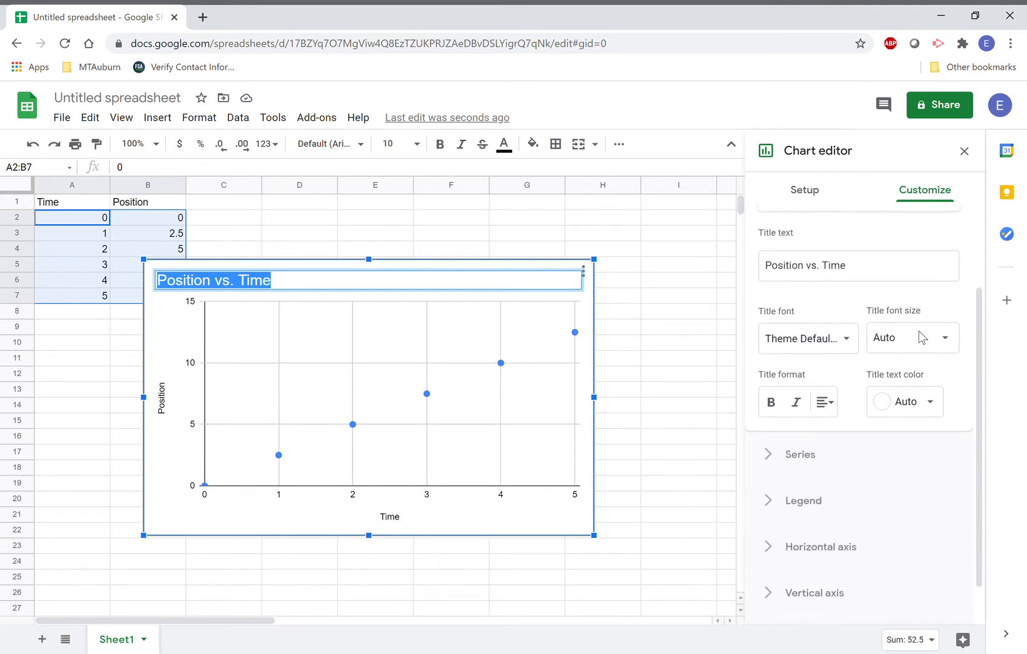
pyautogui.click(799, 415)
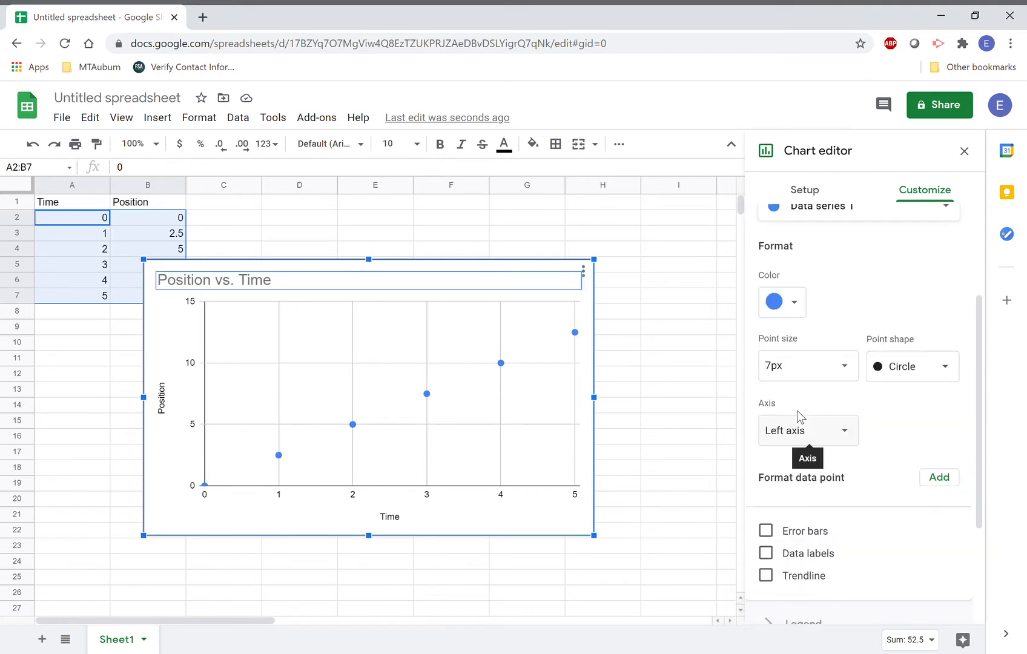
pyautogui.click(796, 302)
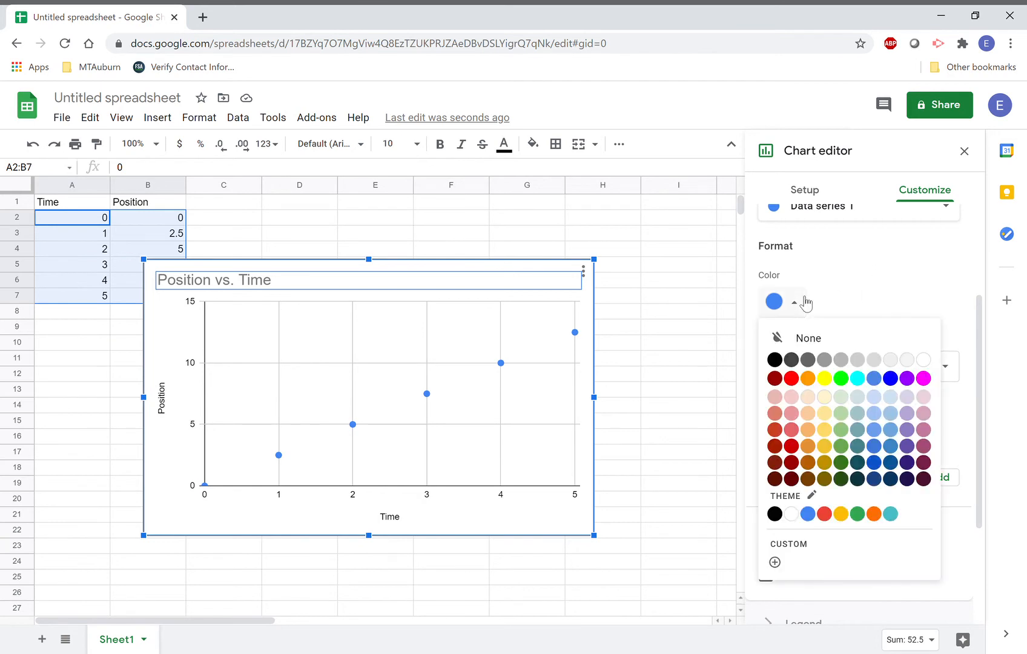
pyautogui.click(923, 379)
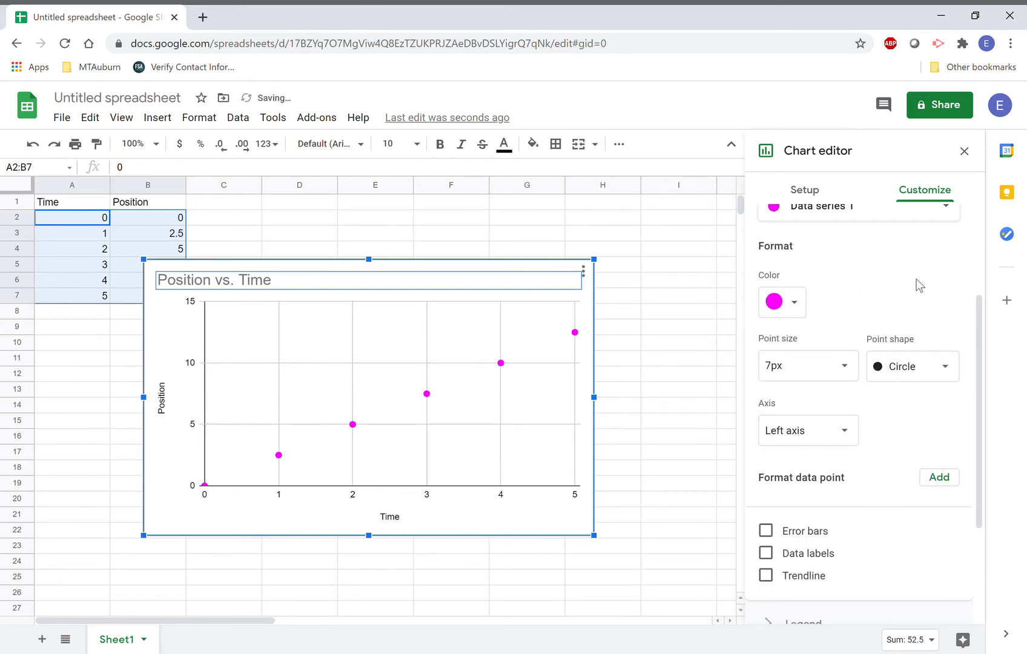
pyautogui.click(940, 364)
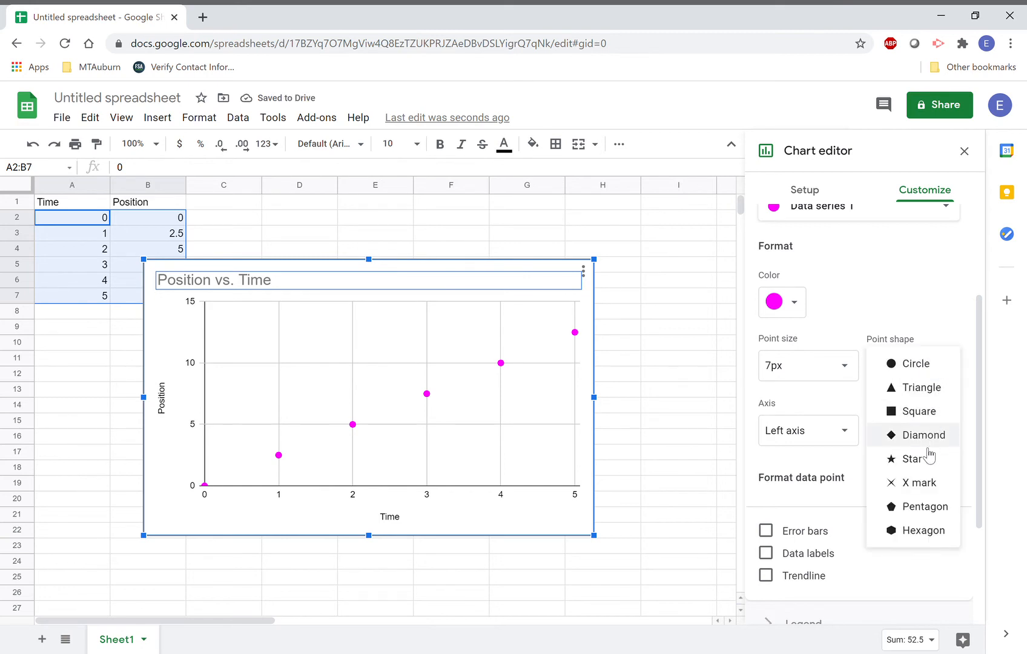
pyautogui.click(925, 460)
pyautogui.click(920, 371)
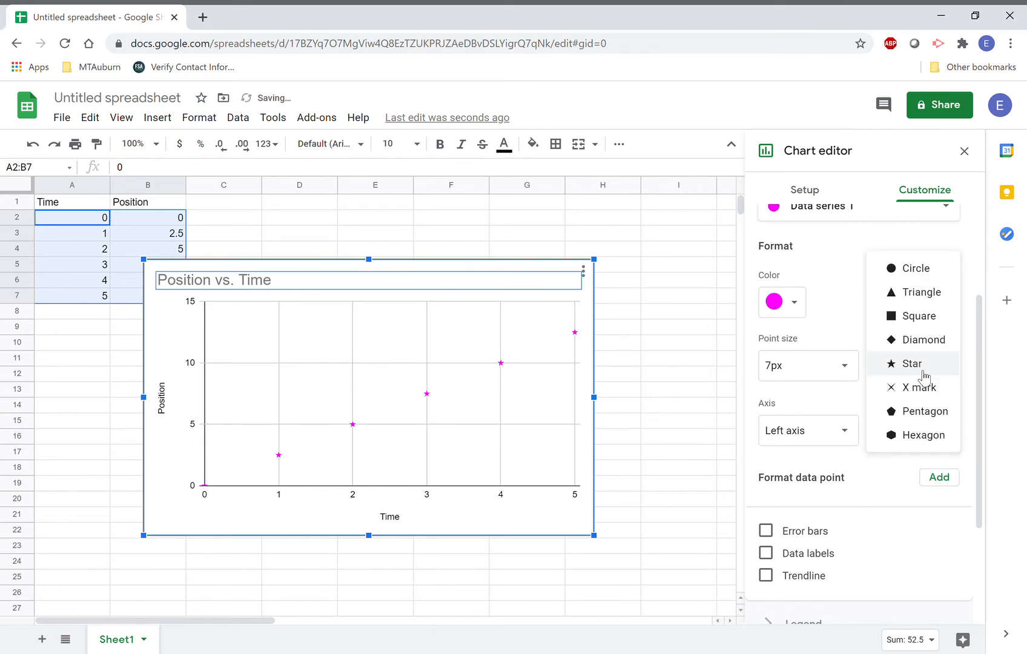
pyautogui.click(916, 268)
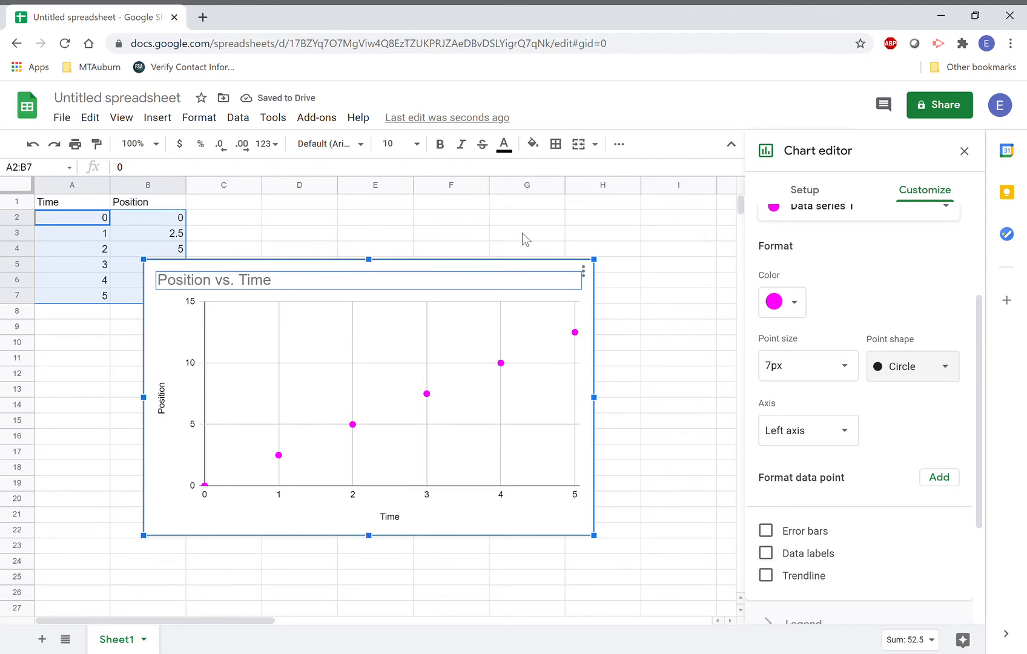
pyautogui.moveTo(527, 267); pyautogui.dragTo(669, 290)
# Rename B1 to 'Position 1' and add a 'Position 2' column C with values 1–6.
pyautogui.click(189, 217)
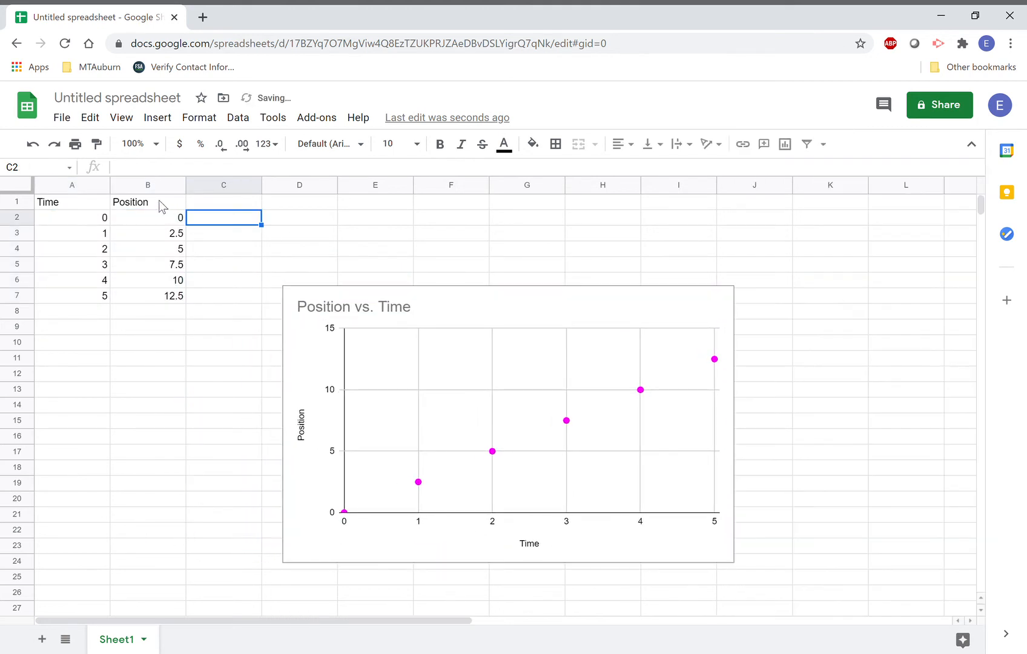
pyautogui.doubleClick(159, 200)
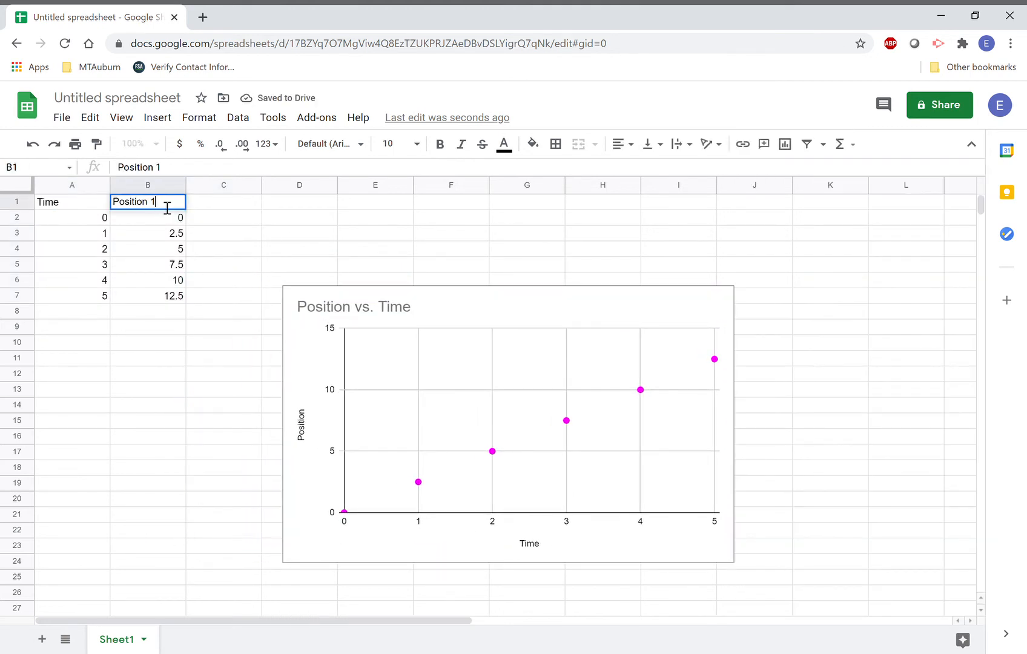
pyautogui.click(209, 209)
pyautogui.write('P')
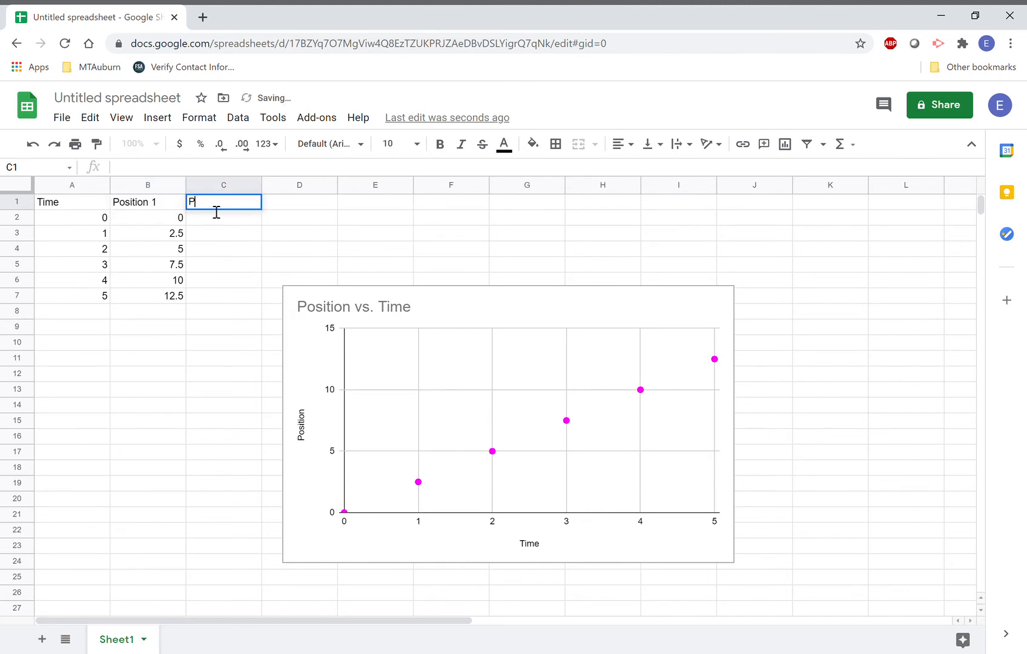
pyautogui.write('osition')
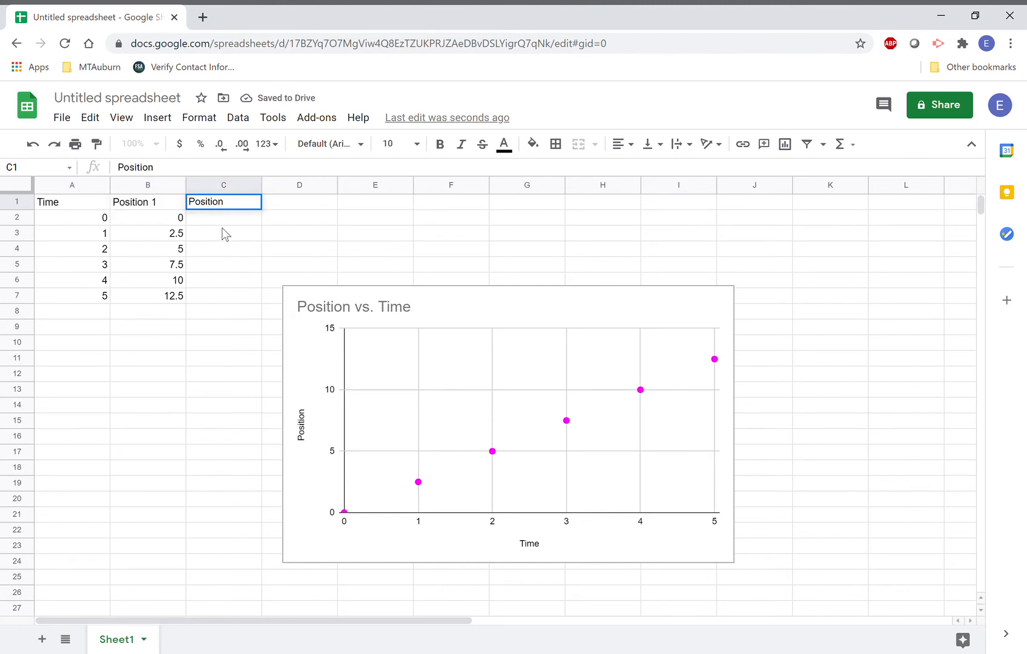
pyautogui.write(' 2')
pyautogui.press('Return')
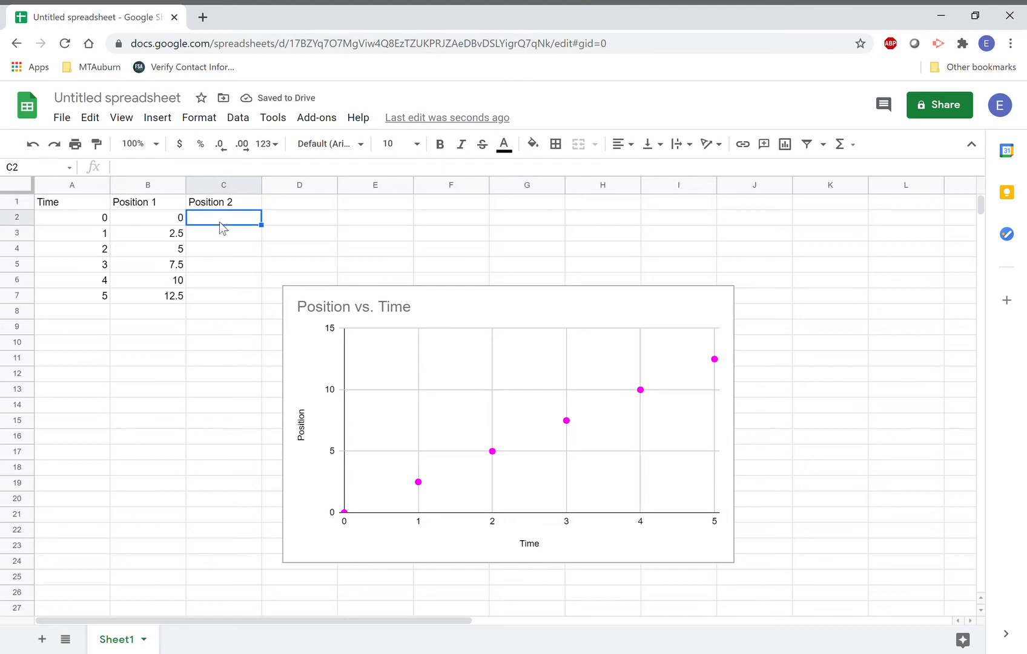
pyautogui.write('1')
pyautogui.press('Return')
pyautogui.write('2')
pyautogui.press('Return')
pyautogui.write('3')
pyautogui.press('Return')
pyautogui.write('4')
pyautogui.press('Return')
pyautogui.write('5')
pyautogui.press('Return')
pyautogui.write('6')
pyautogui.press('Tab')
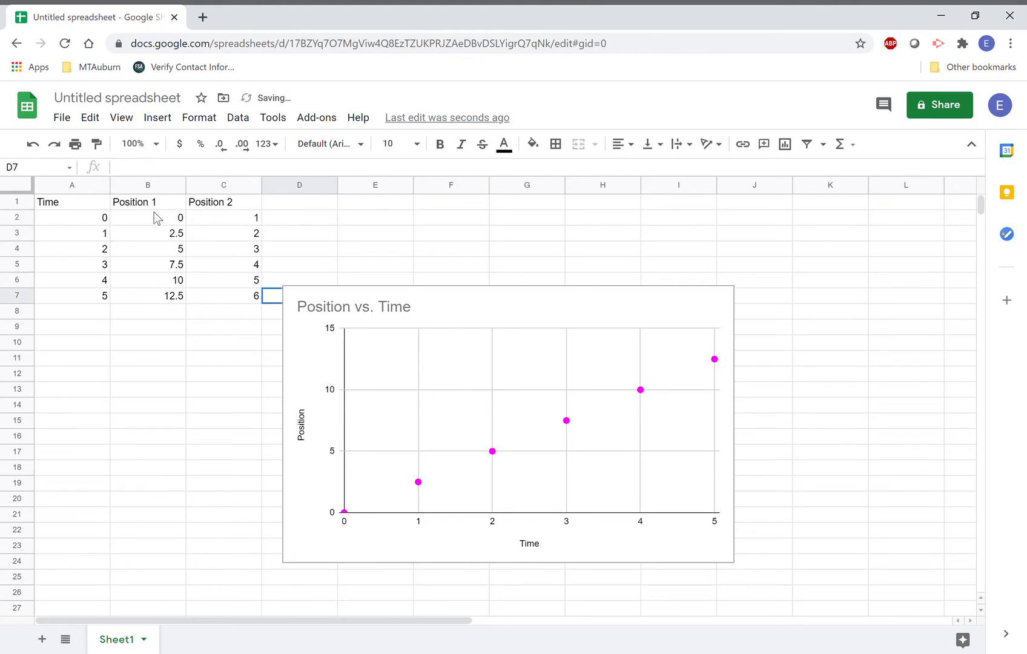
# Select the data range A2:C7, then select the existing Position vs. Time chart.
pyautogui.click(100, 218)
pyautogui.hotkey('shift', 'Right')
pyautogui.hotkey('shift', 'Right')
pyautogui.click(100, 218)
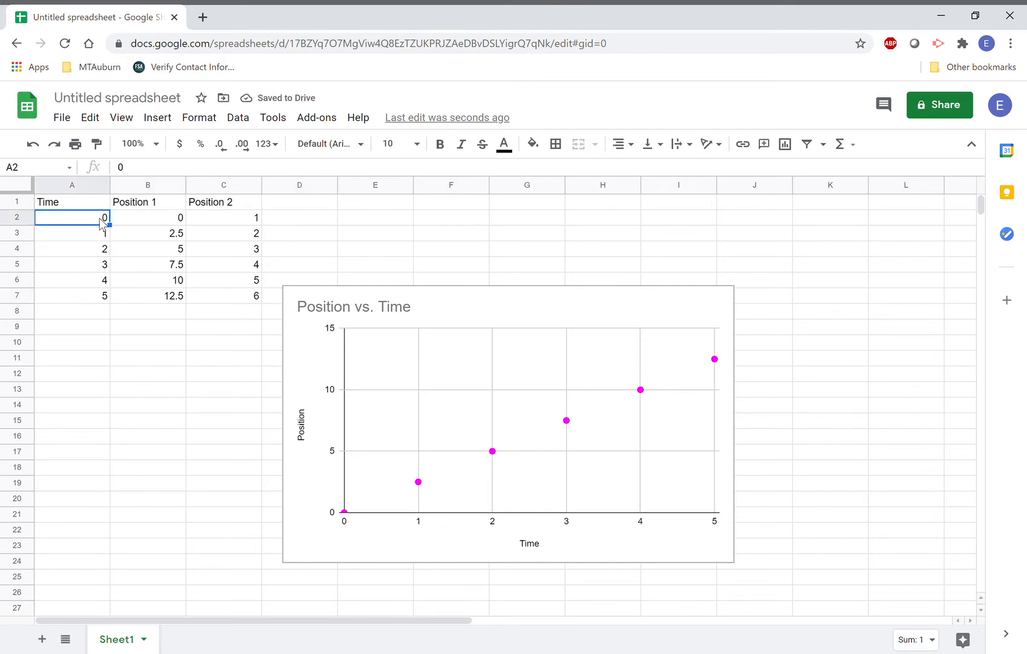
pyautogui.hotkey('shift', 'Right')
pyautogui.hotkey('shift', 'Right')
pyautogui.hotkey('shift', 'Down')
pyautogui.hotkey('shift', 'Down')
pyautogui.hotkey('shift', 'Down')
pyautogui.hotkey('shift', 'Down')
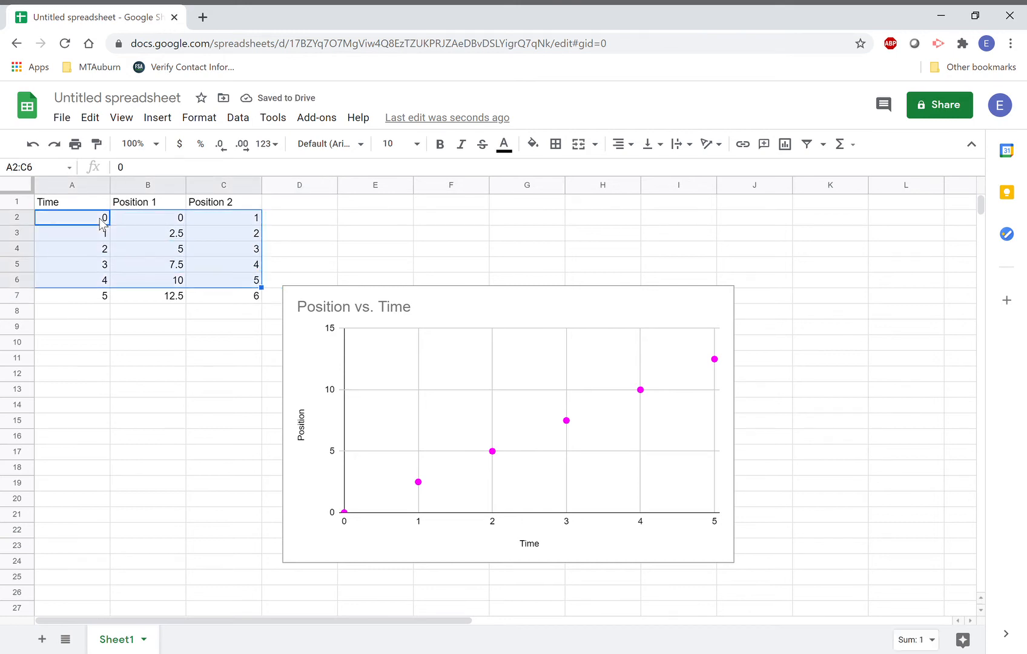
pyautogui.hotkey('shift', 'Down')
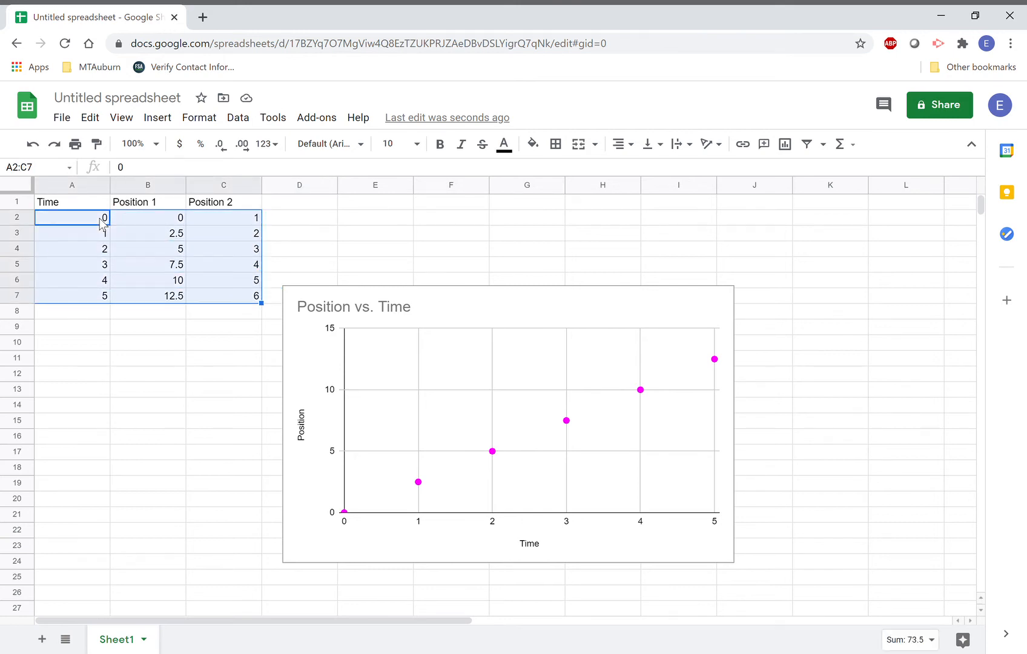
pyautogui.click(442, 294)
# Replace the old chart with a new scatter chart of A2:C7, moved right of the data.
pyautogui.press('Delete')
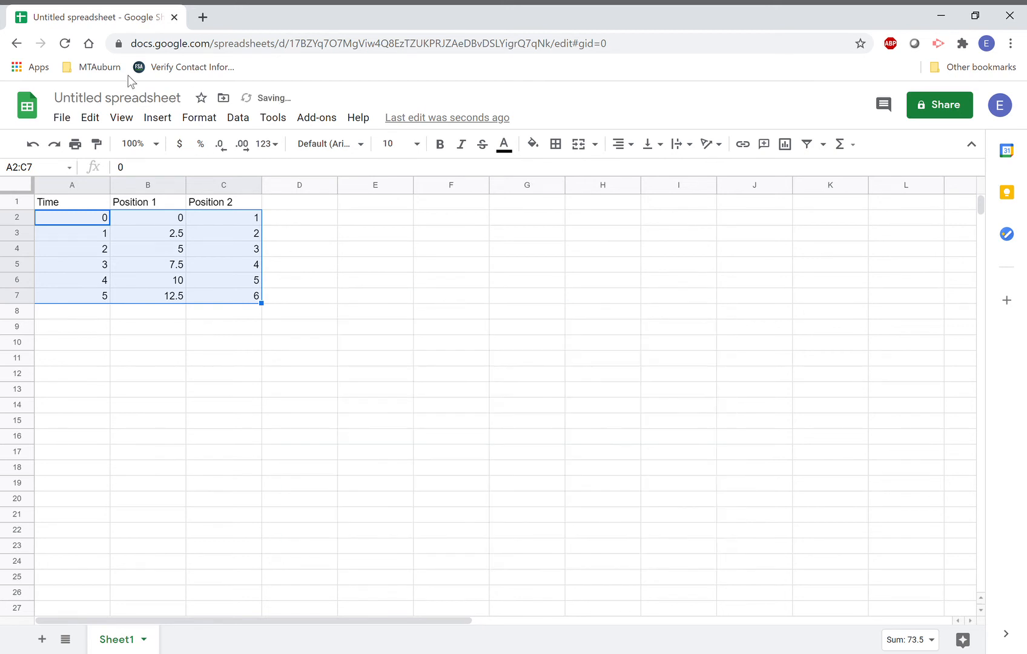
pyautogui.click(163, 119)
pyautogui.click(210, 325)
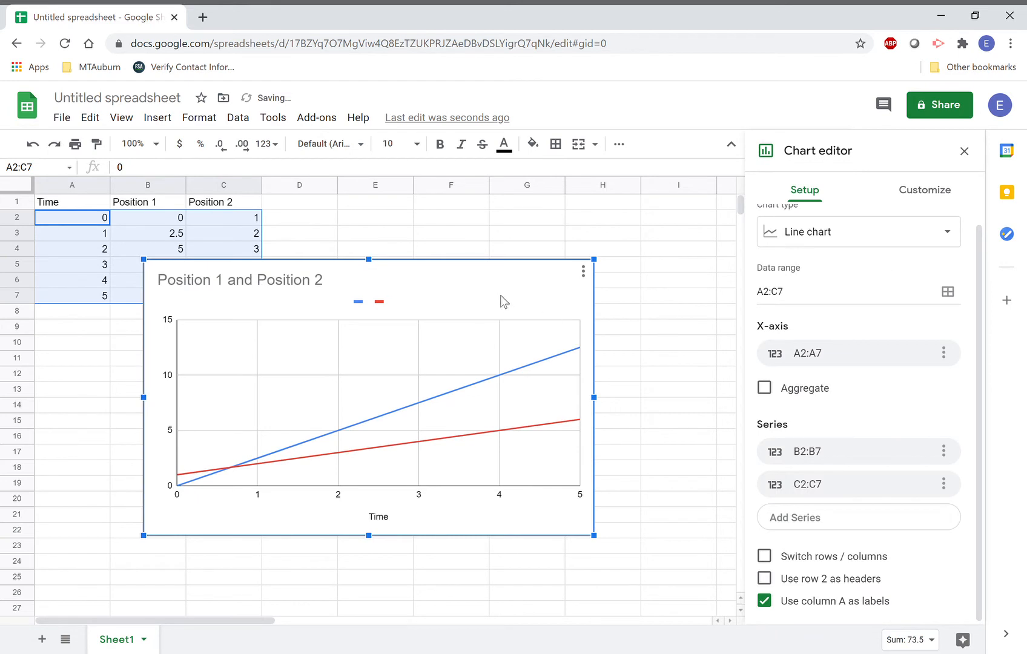
pyautogui.moveTo(548, 311); pyautogui.dragTo(638, 309)
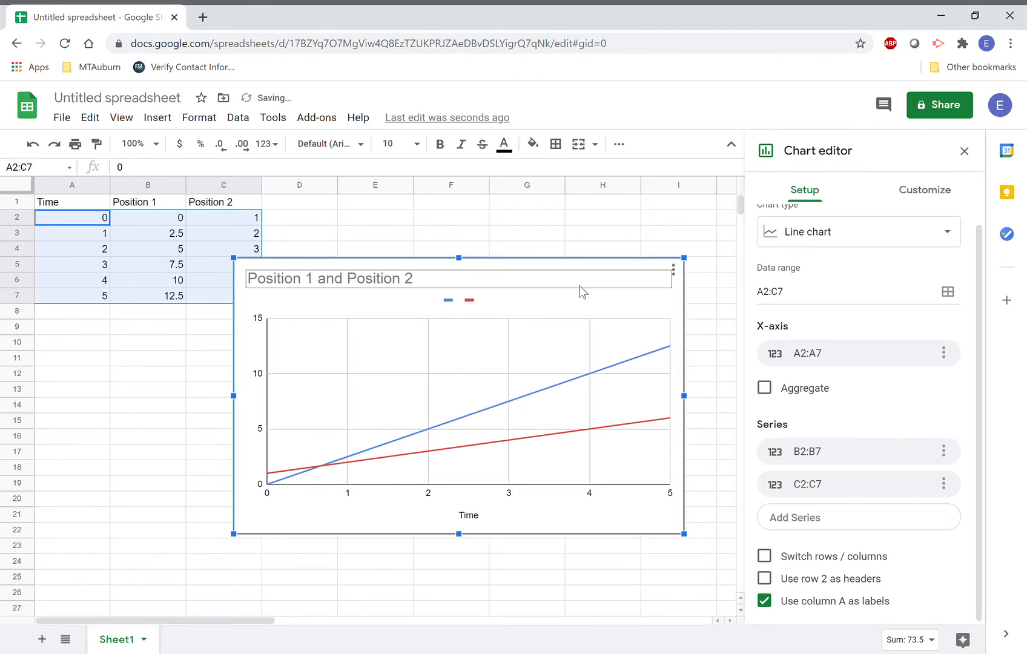
pyautogui.moveTo(580, 287); pyautogui.dragTo(584, 288)
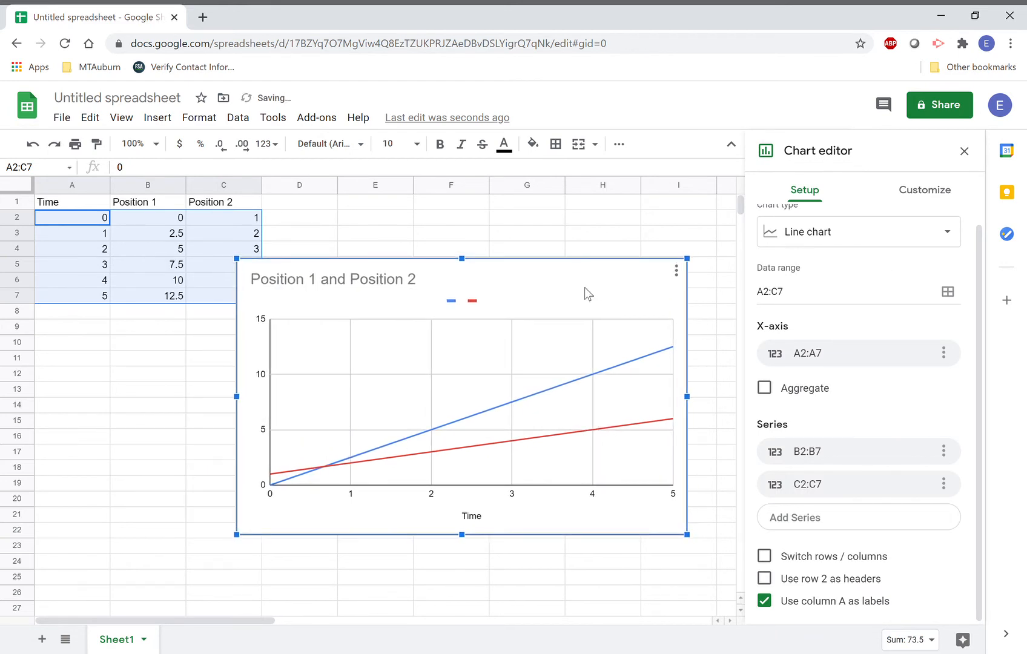
pyautogui.click(921, 230)
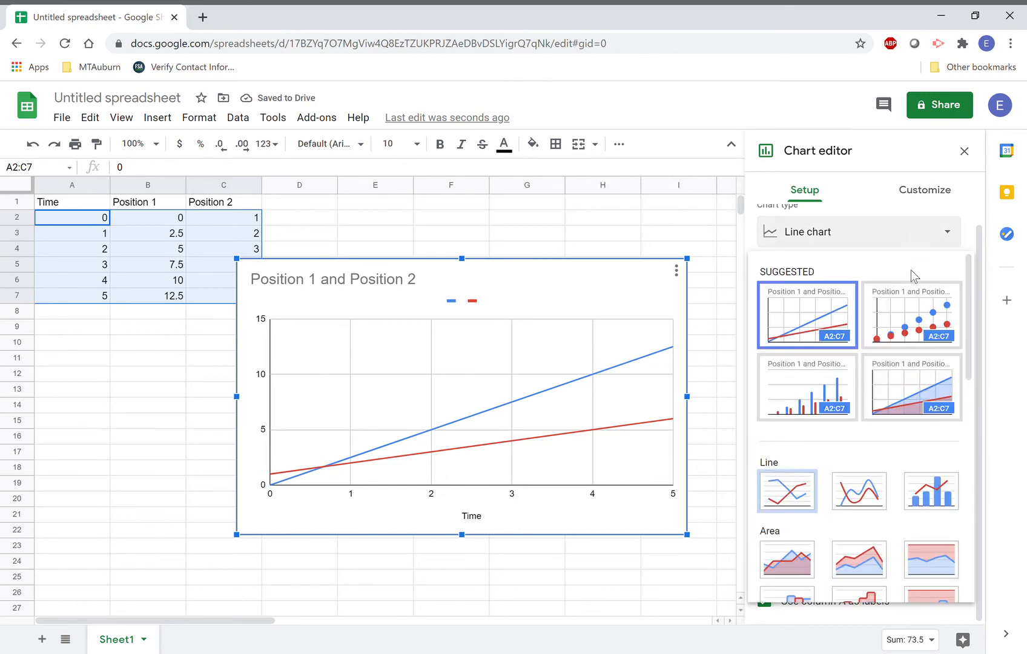
pyautogui.click(913, 312)
# Try diamond point shapes on the series, then set the points back to circles.
pyautogui.click(927, 195)
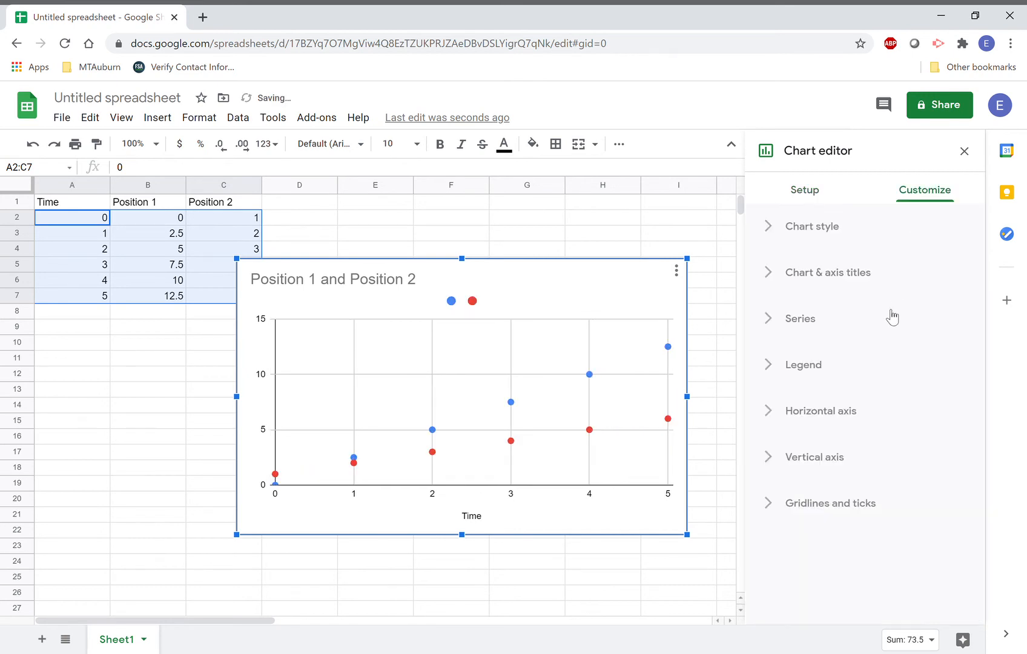
pyautogui.click(815, 234)
pyautogui.click(817, 235)
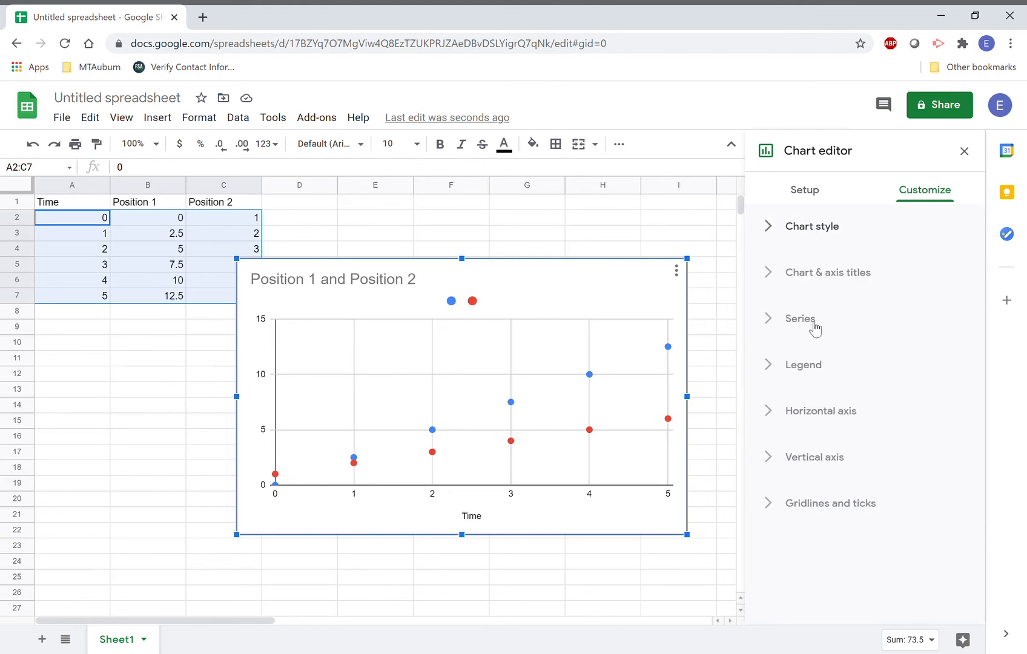
pyautogui.click(814, 325)
pyautogui.click(909, 459)
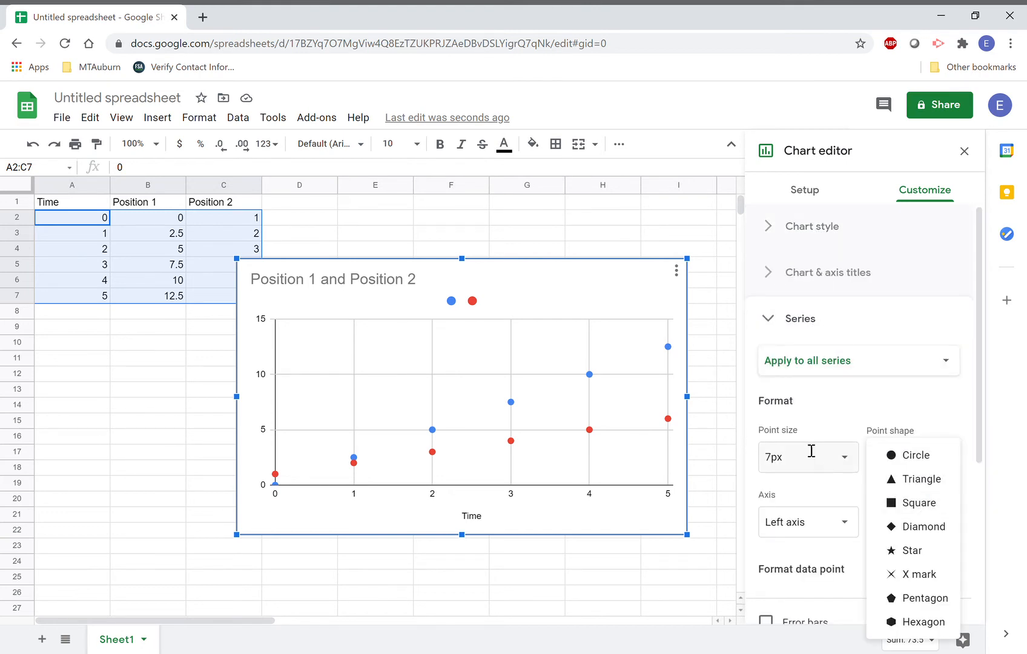
pyautogui.click(916, 527)
pyautogui.click(927, 457)
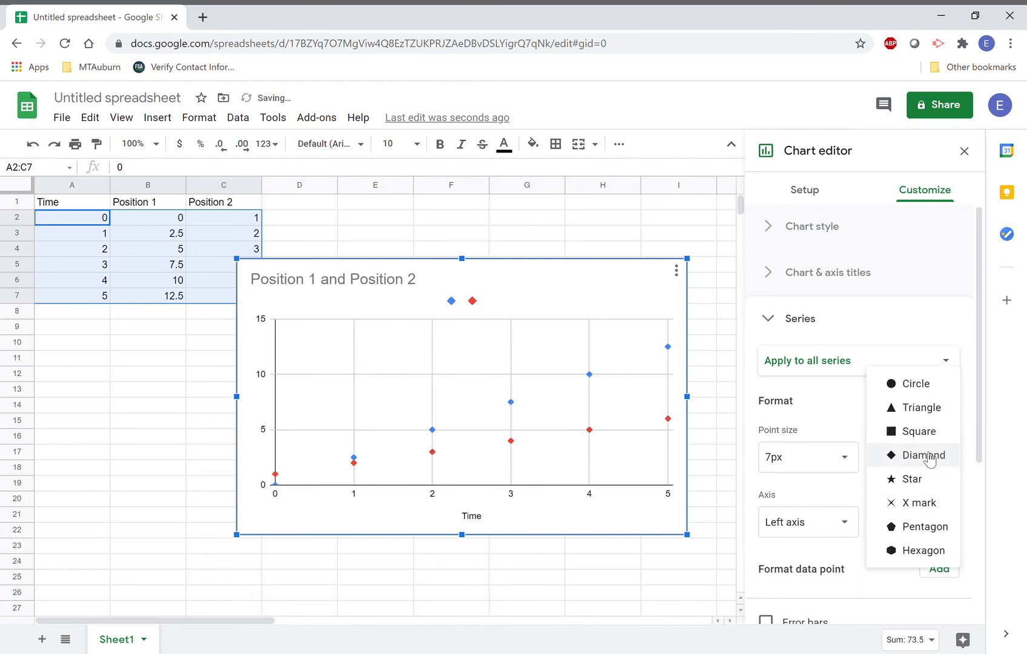
pyautogui.click(916, 382)
pyautogui.click(804, 321)
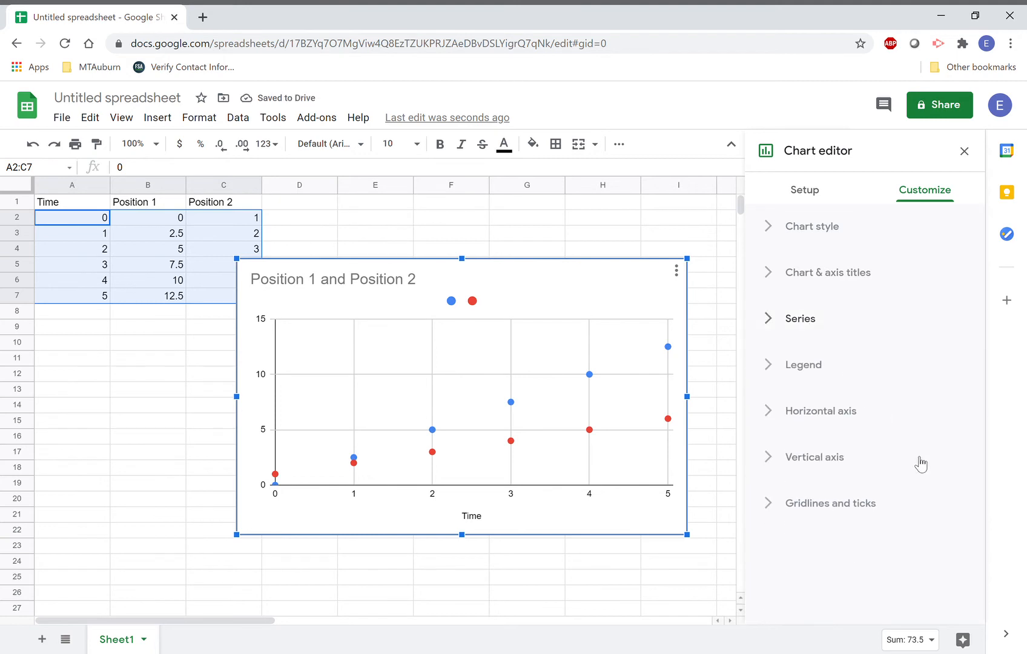
pyautogui.click(827, 459)
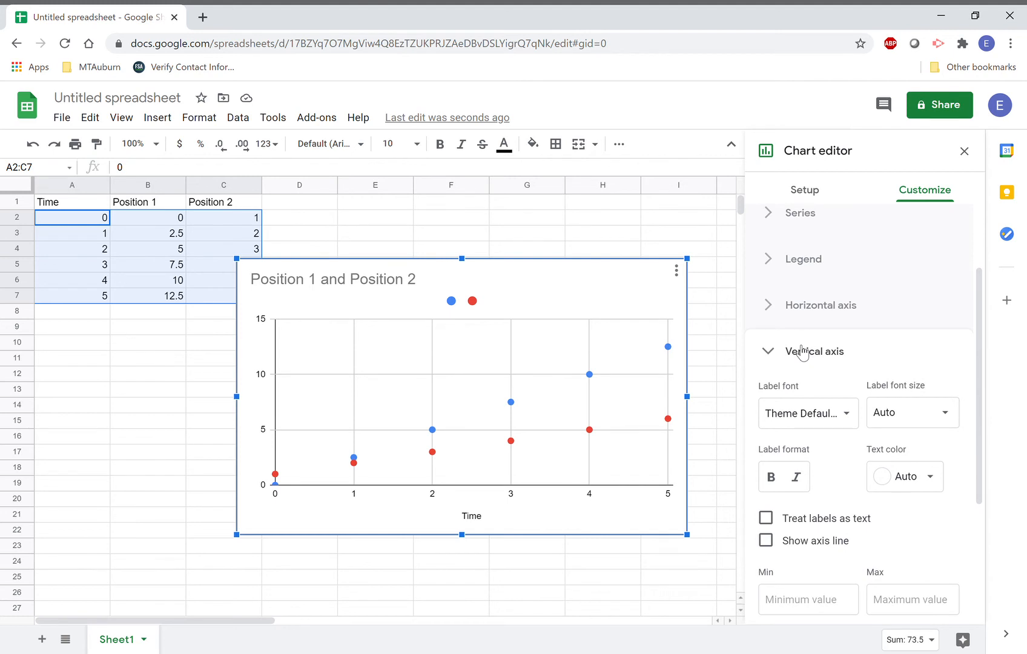
pyautogui.click(795, 350)
pyautogui.click(808, 191)
# Add a trendline to the red Position 2 series.
pyautogui.scroll(-1, 873, 485)
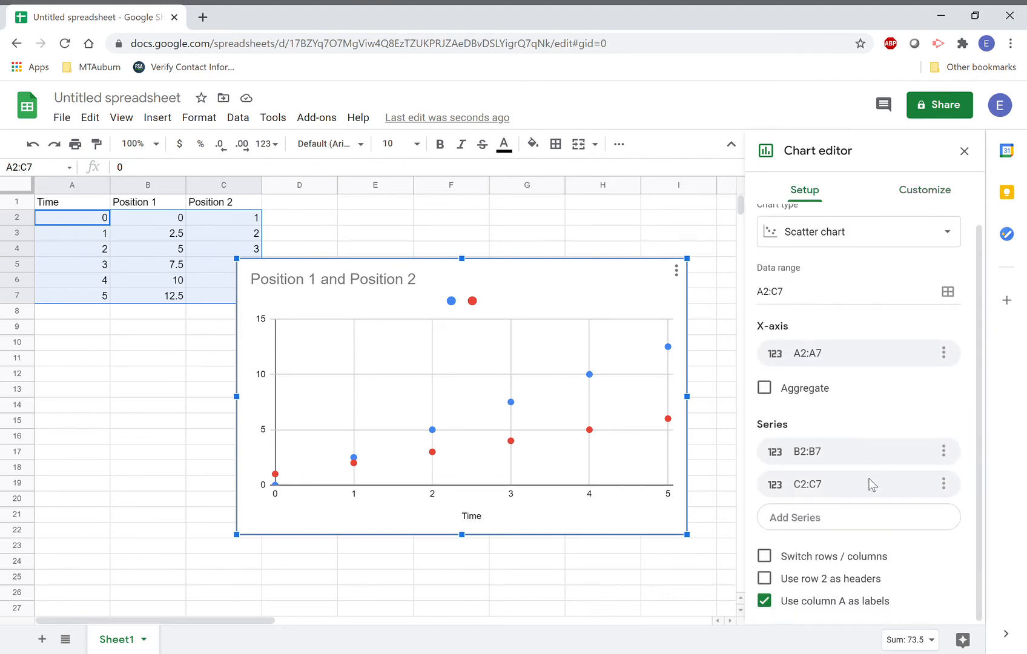
pyautogui.scroll(1, 872, 485)
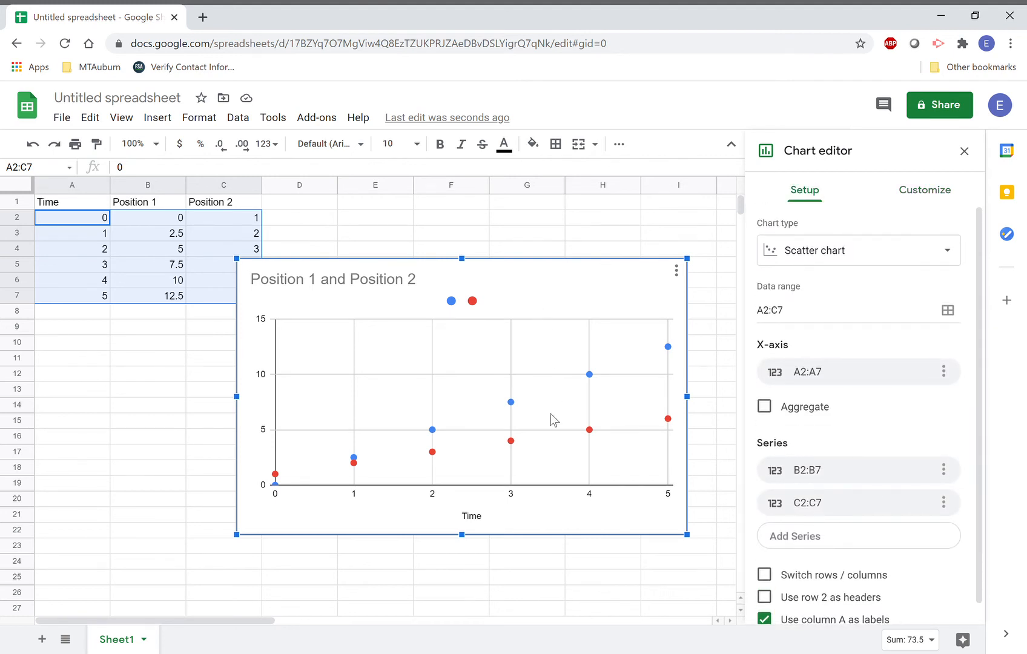
pyautogui.click(512, 444)
pyautogui.scroll(-4, 908, 428)
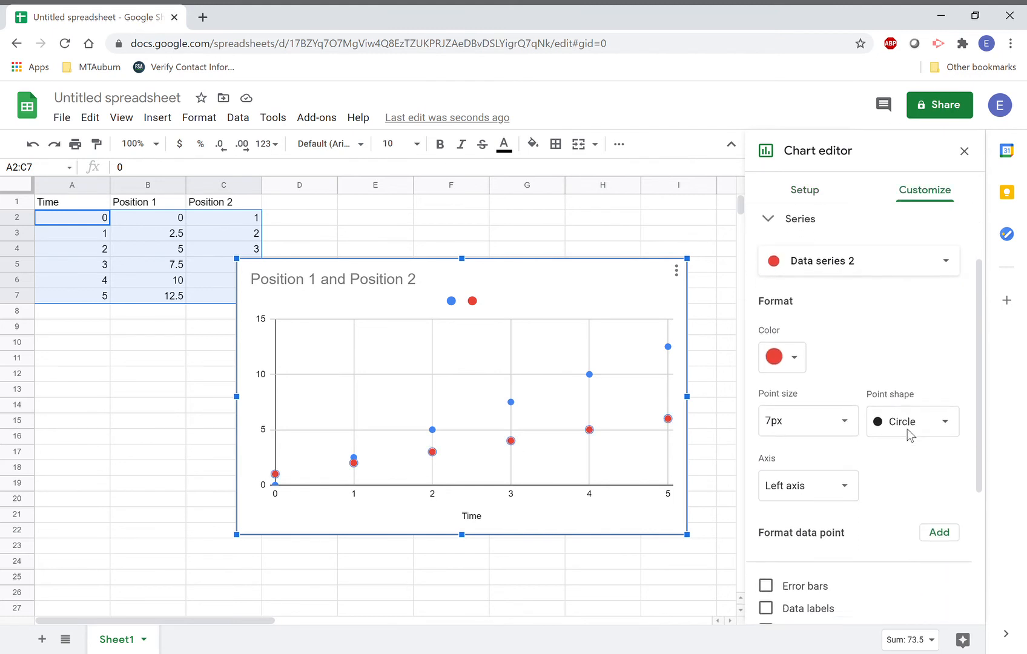
pyautogui.scroll(-2, 908, 429)
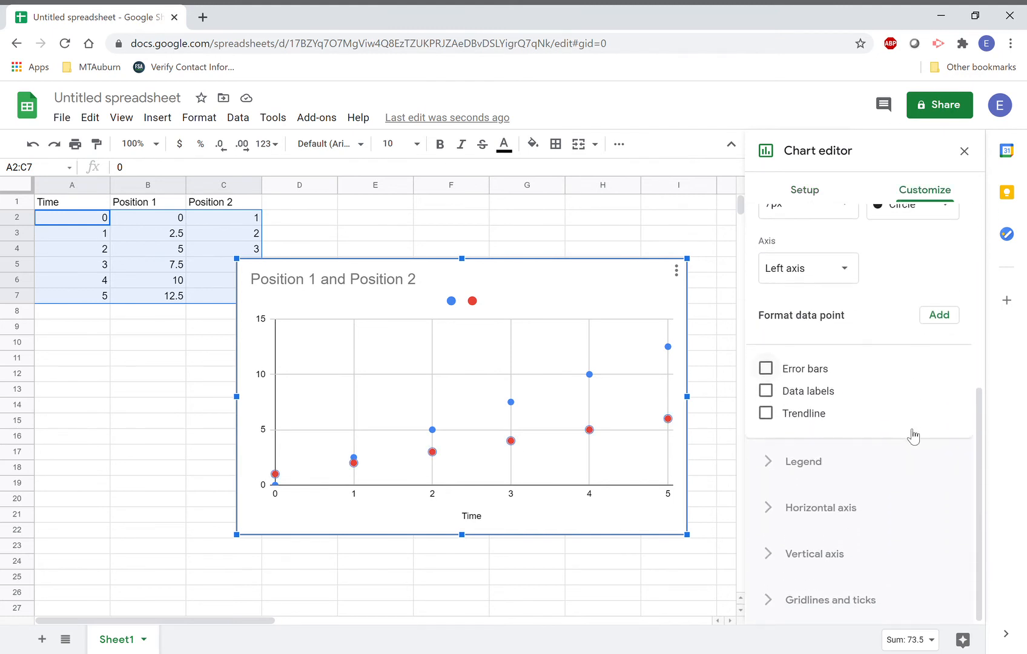
pyautogui.click(802, 423)
pyautogui.scroll(-1, 934, 433)
pyautogui.scroll(-1, 936, 433)
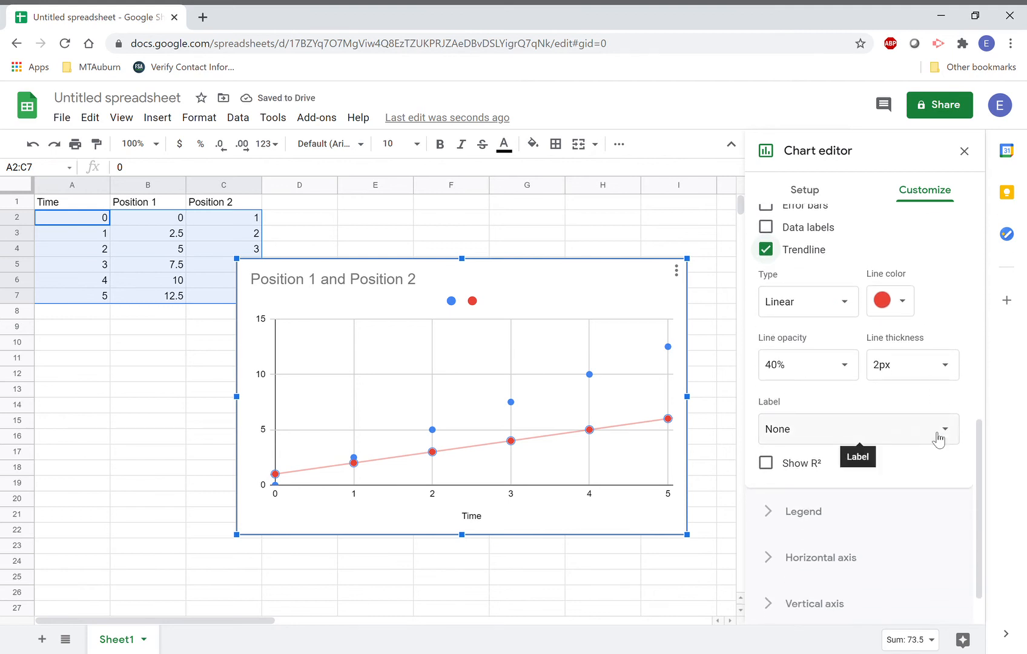
# Keep the trendline type Linear with R² turned off after briefly showing it.
pyautogui.click(768, 464)
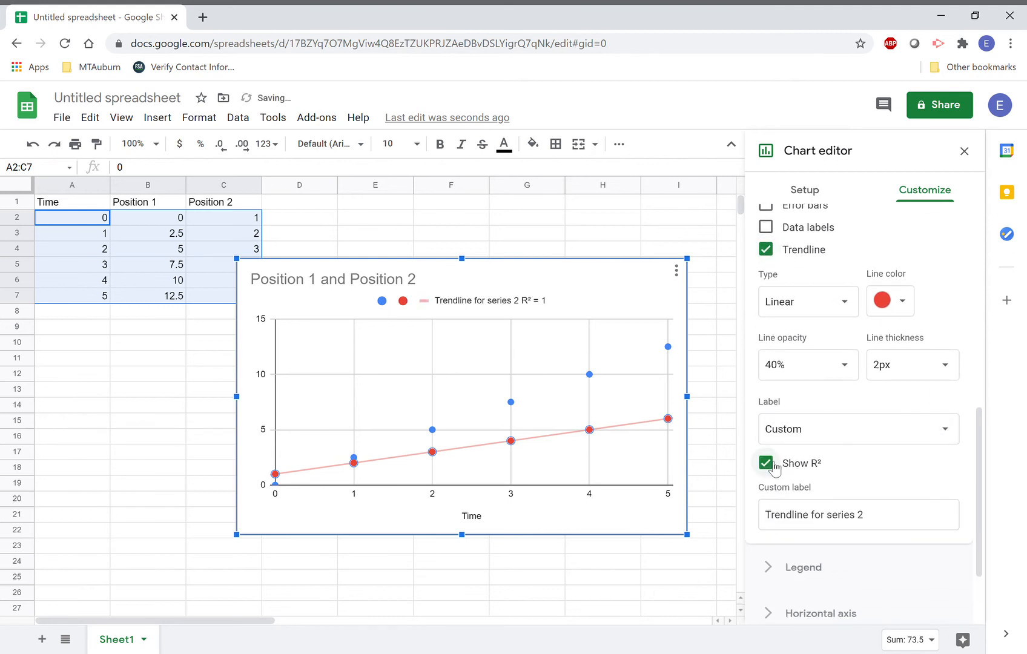
pyautogui.click(773, 467)
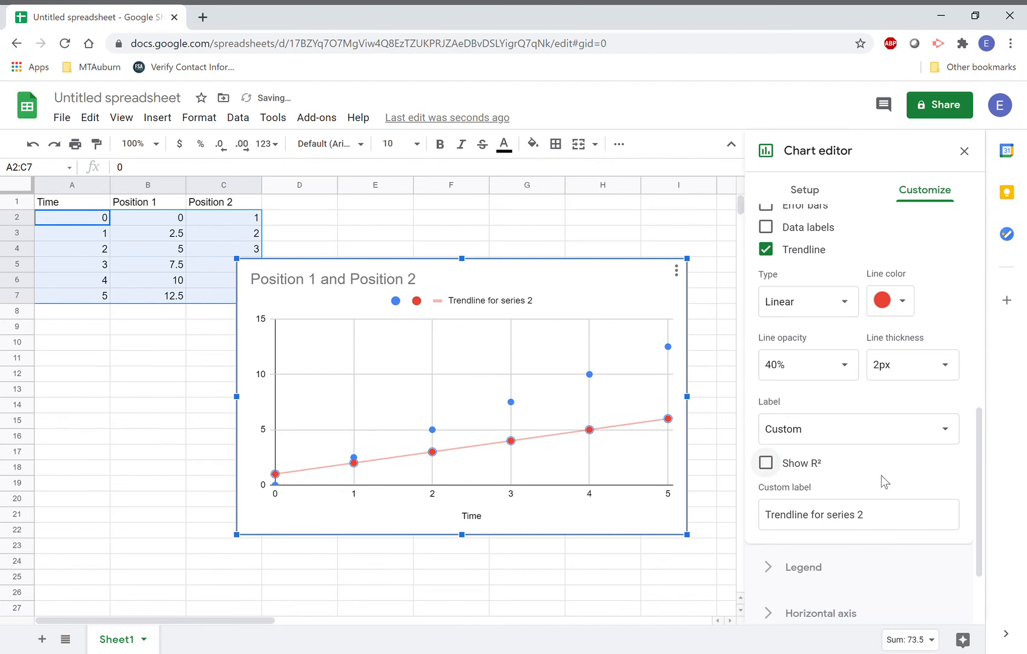
pyautogui.scroll(2, 895, 481)
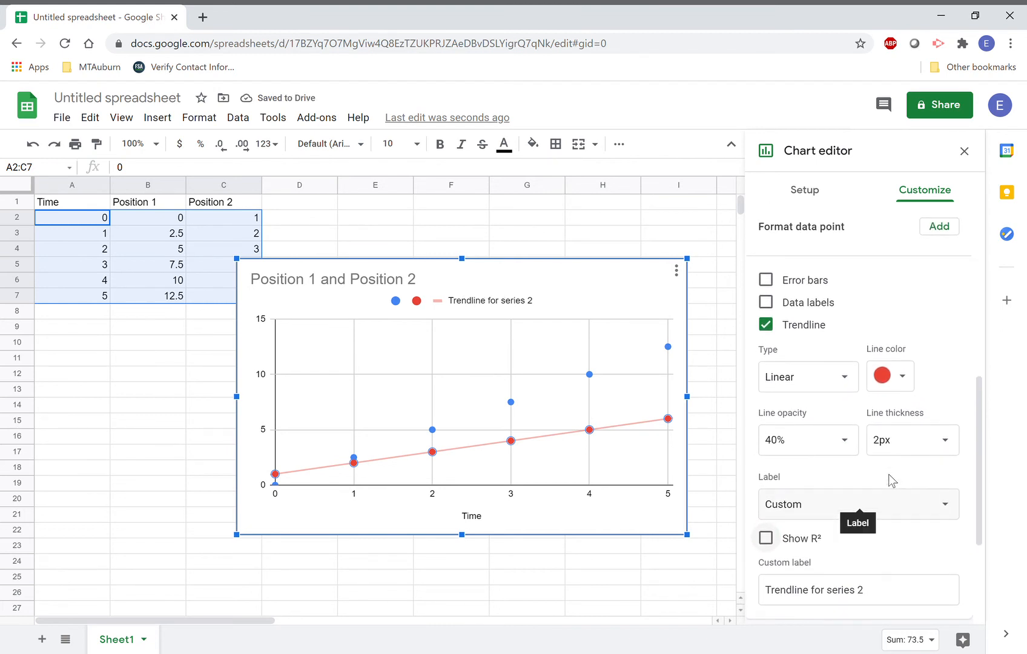
pyautogui.click(847, 380)
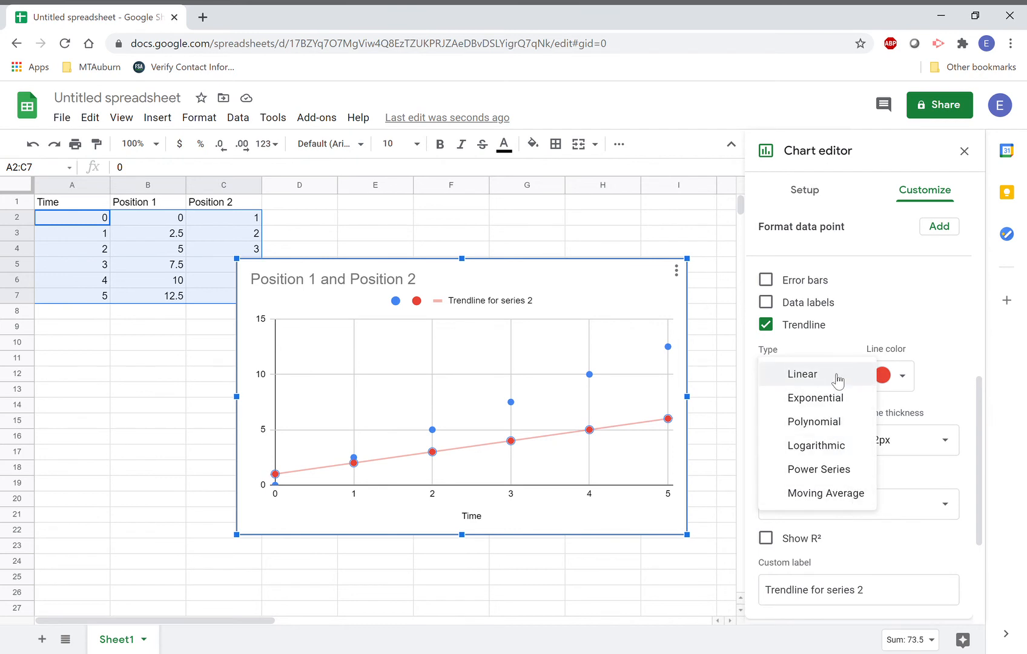
pyautogui.click(837, 380)
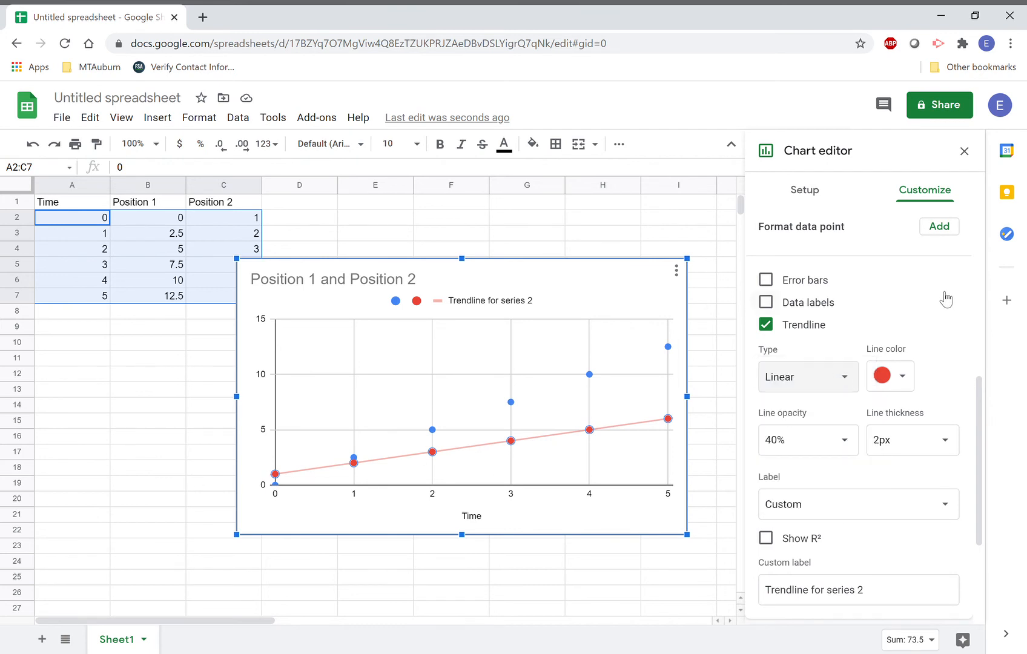
pyautogui.click(831, 380)
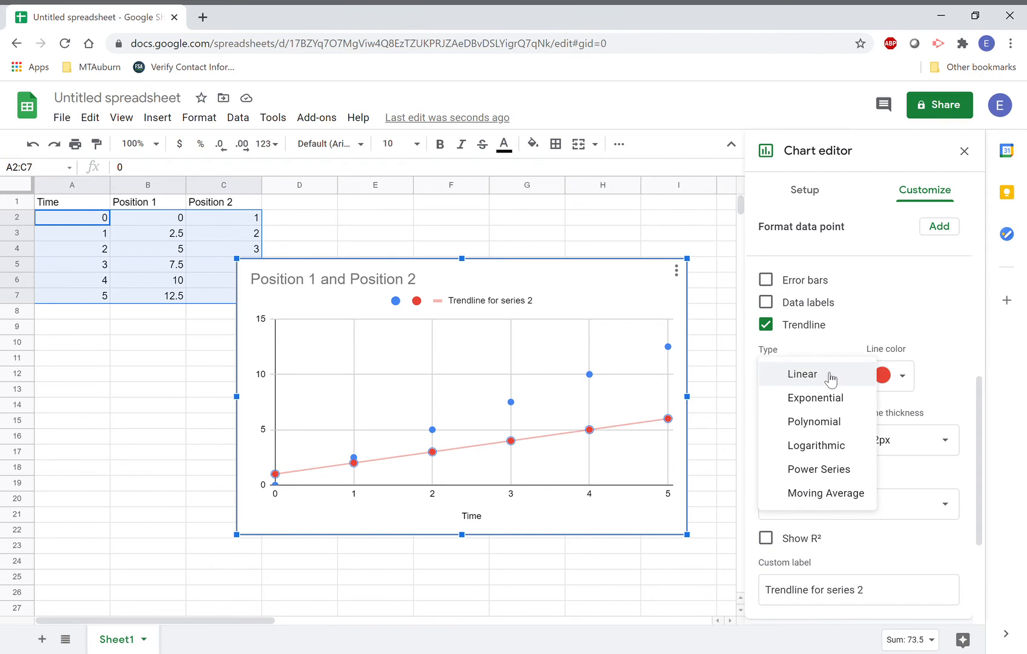
pyautogui.click(839, 370)
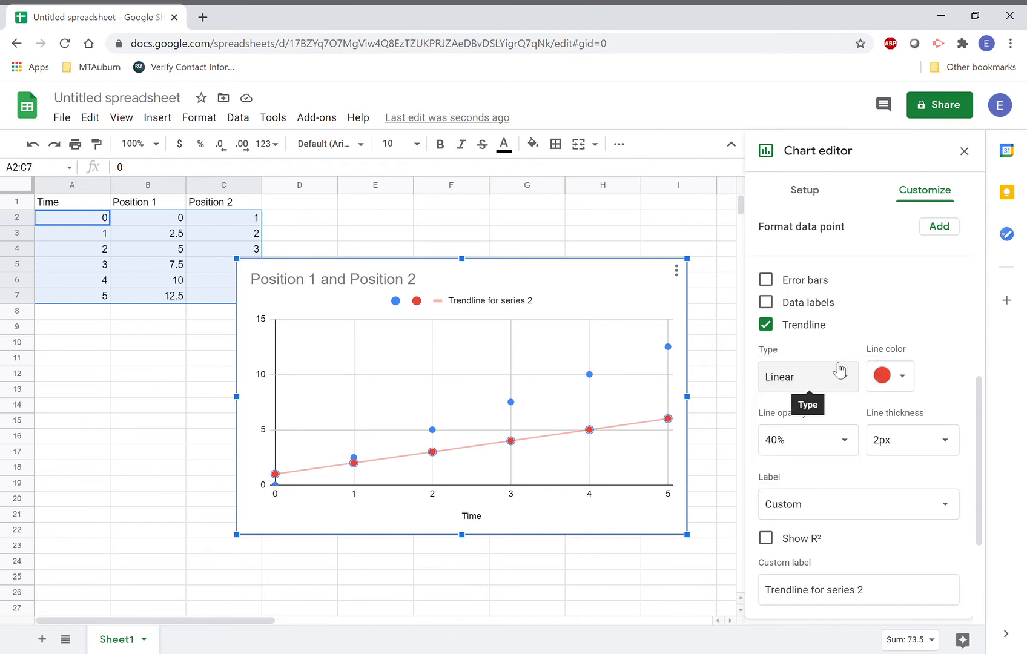
pyautogui.scroll(-2, 943, 327)
pyautogui.scroll(-4, 943, 323)
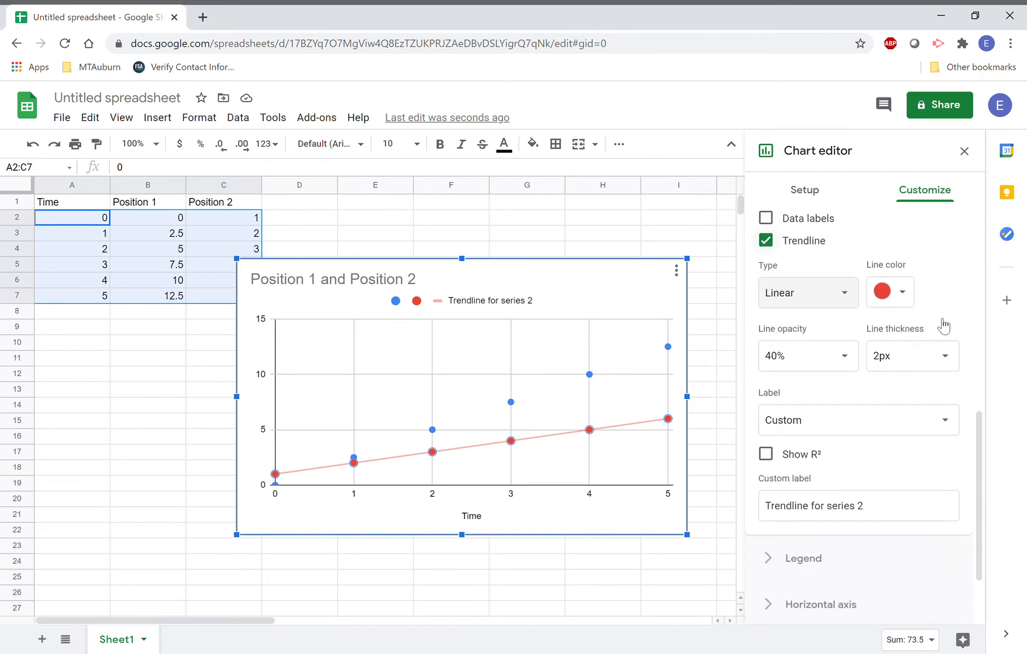
pyautogui.scroll(6, 937, 318)
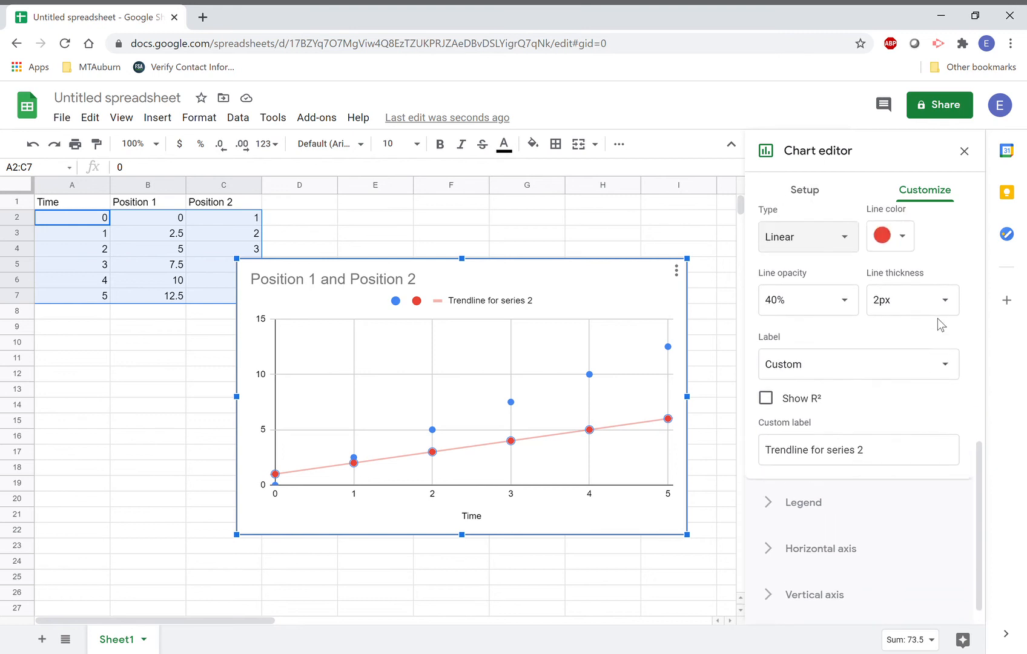
pyautogui.scroll(4, 937, 318)
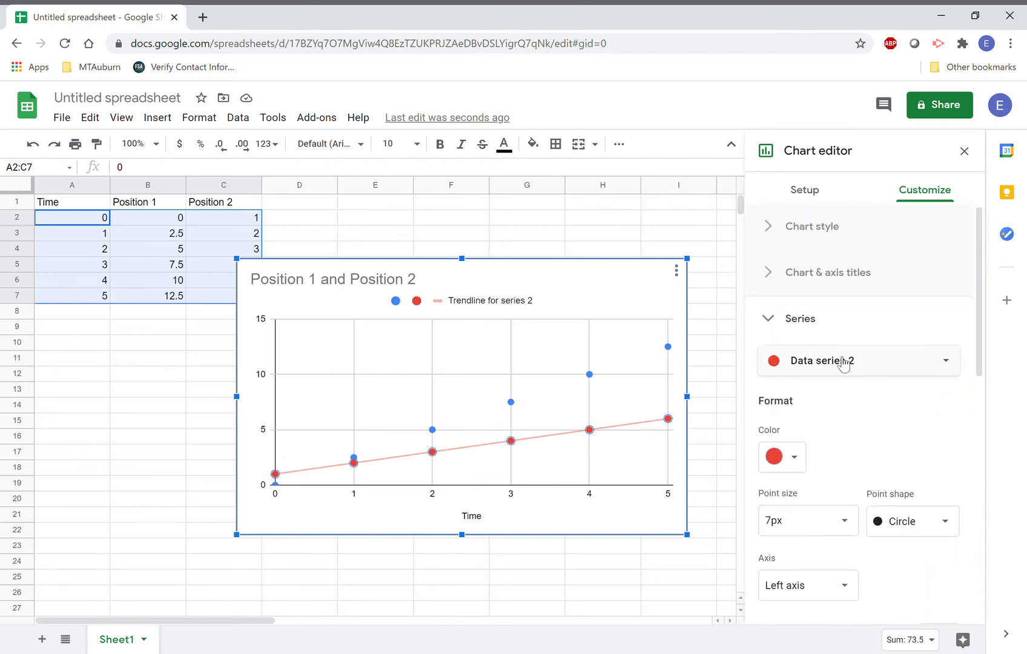
# Add a trendline to the blue Position 1 series, leaving its points without value labels.
pyautogui.click(668, 347)
pyautogui.scroll(-2, 847, 382)
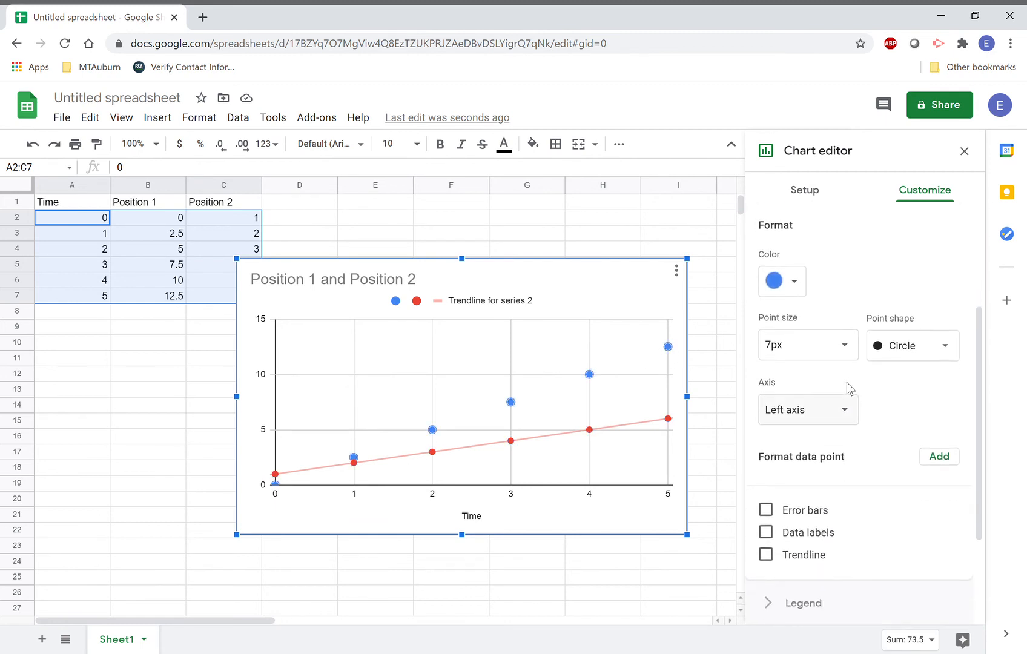
pyautogui.scroll(-2, 857, 436)
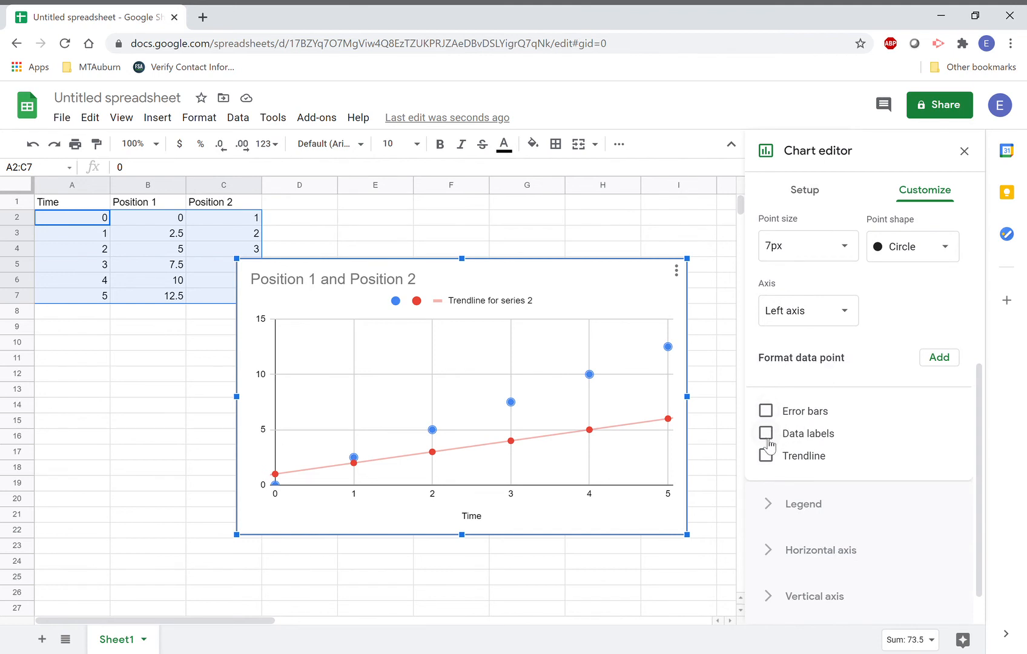
pyautogui.click(766, 458)
pyautogui.scroll(-1, 873, 467)
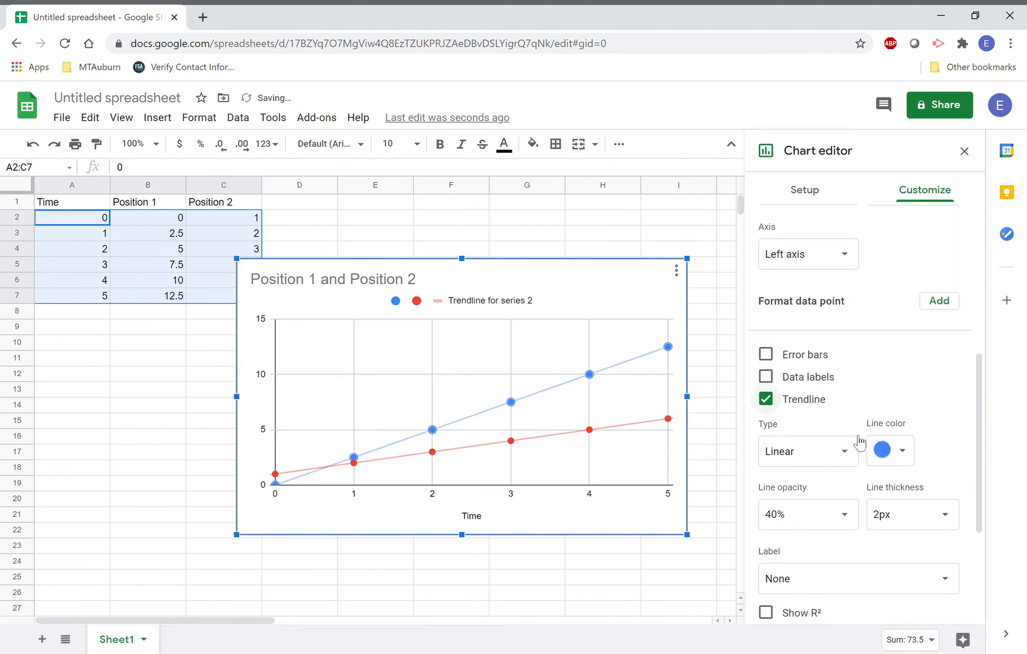
pyautogui.click(781, 377)
pyautogui.scroll(-1, 875, 369)
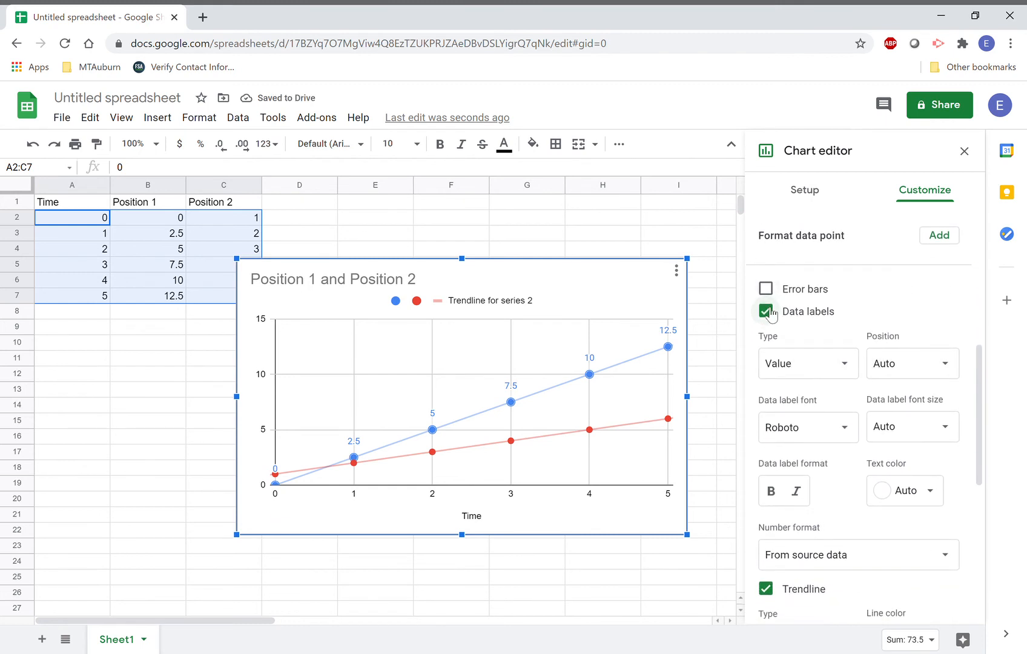
pyautogui.click(767, 311)
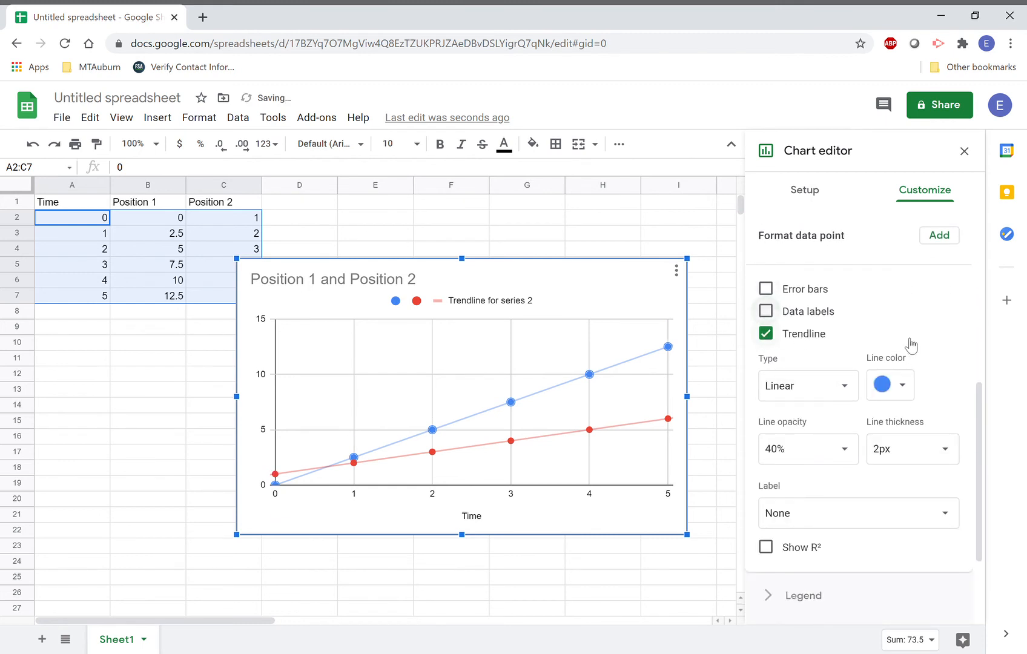
# Set the blue trendline's label to Use Equation so the legend shows 2.5*x + 0.
pyautogui.click(941, 519)
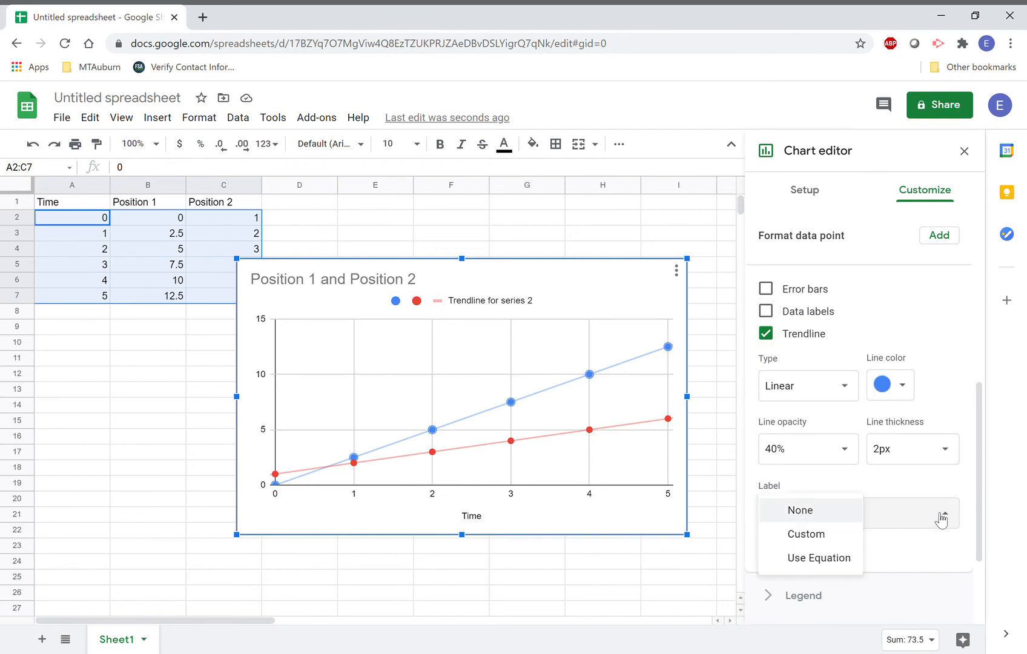
pyautogui.click(830, 557)
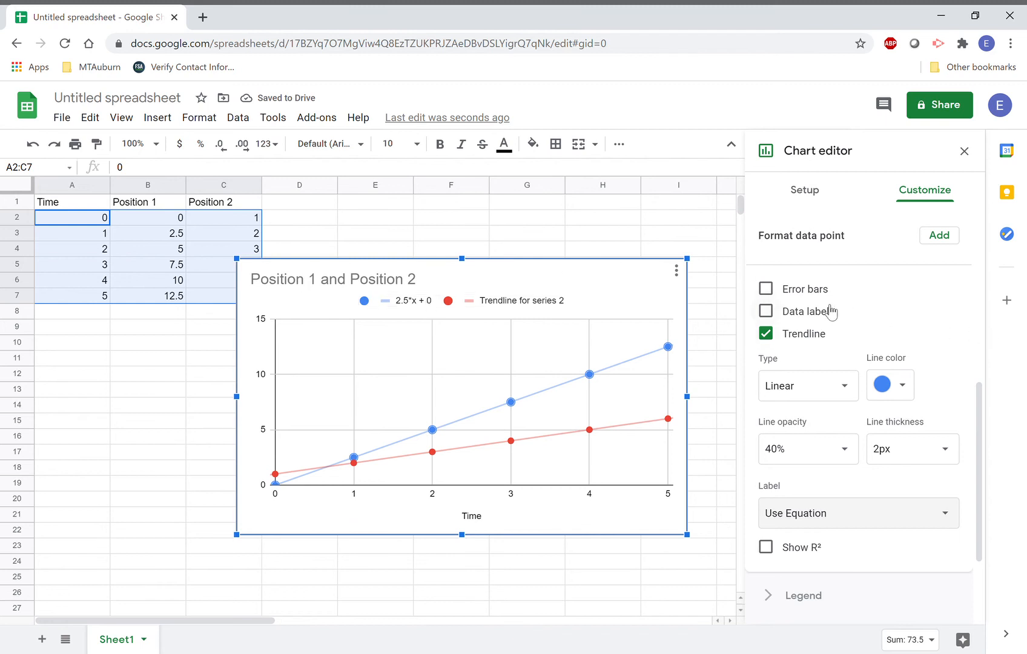
pyautogui.scroll(-1, 834, 344)
pyautogui.scroll(1, 834, 345)
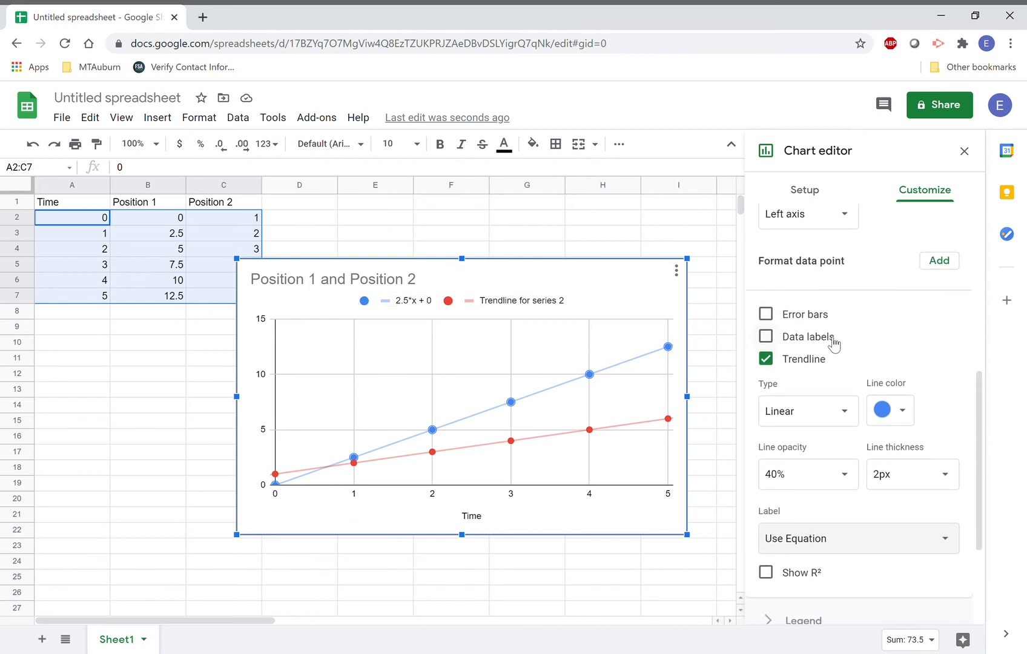
pyautogui.scroll(-1, 868, 350)
pyautogui.scroll(1, 872, 358)
pyautogui.scroll(-3, 872, 360)
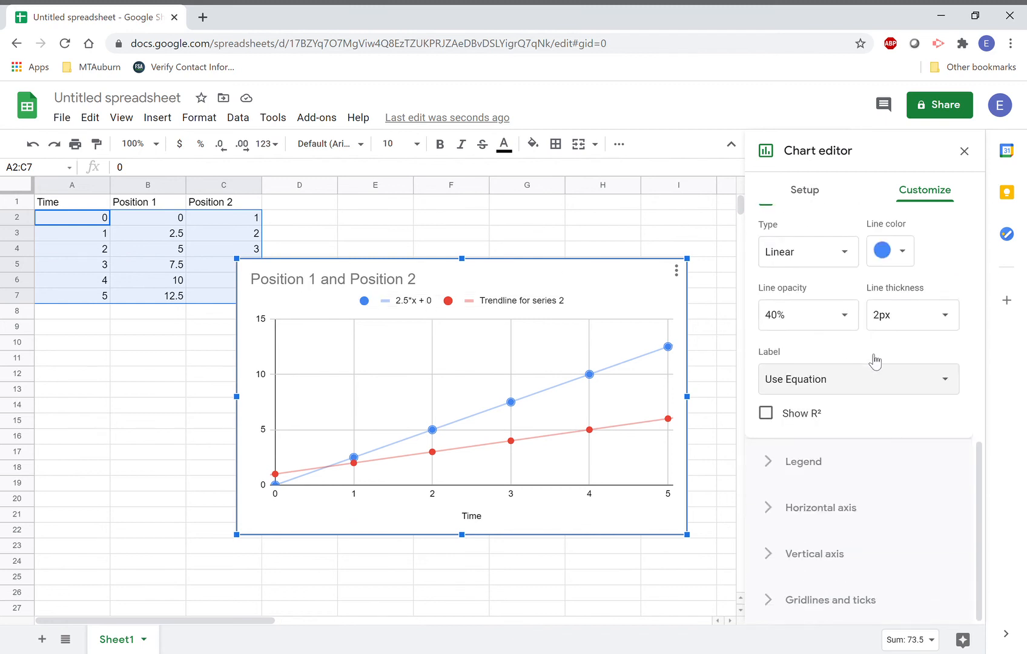
pyautogui.scroll(8, 872, 360)
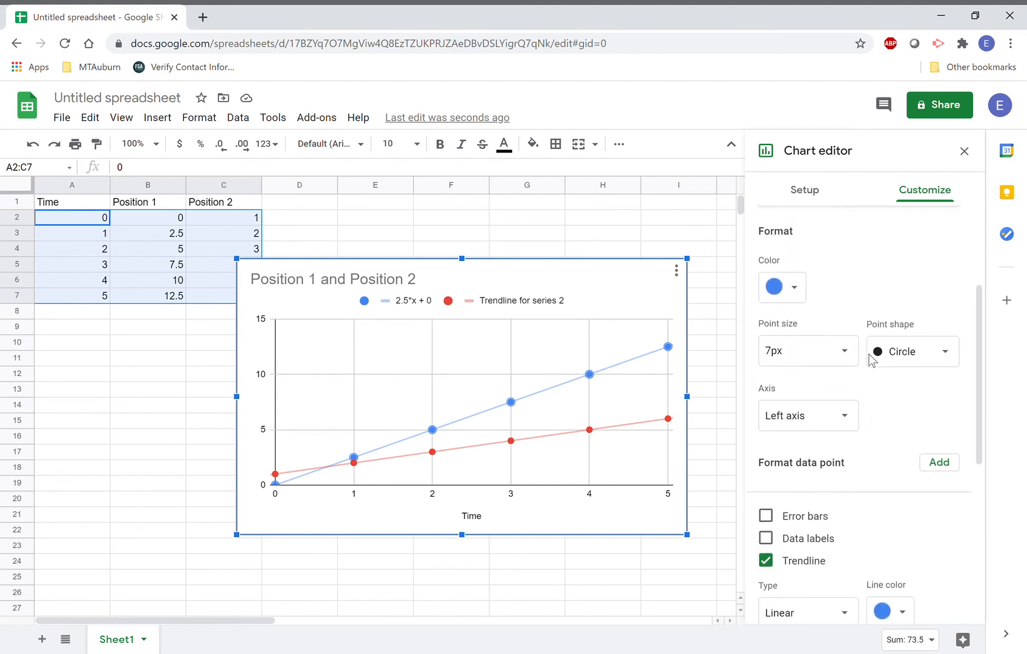
pyautogui.click(852, 315)
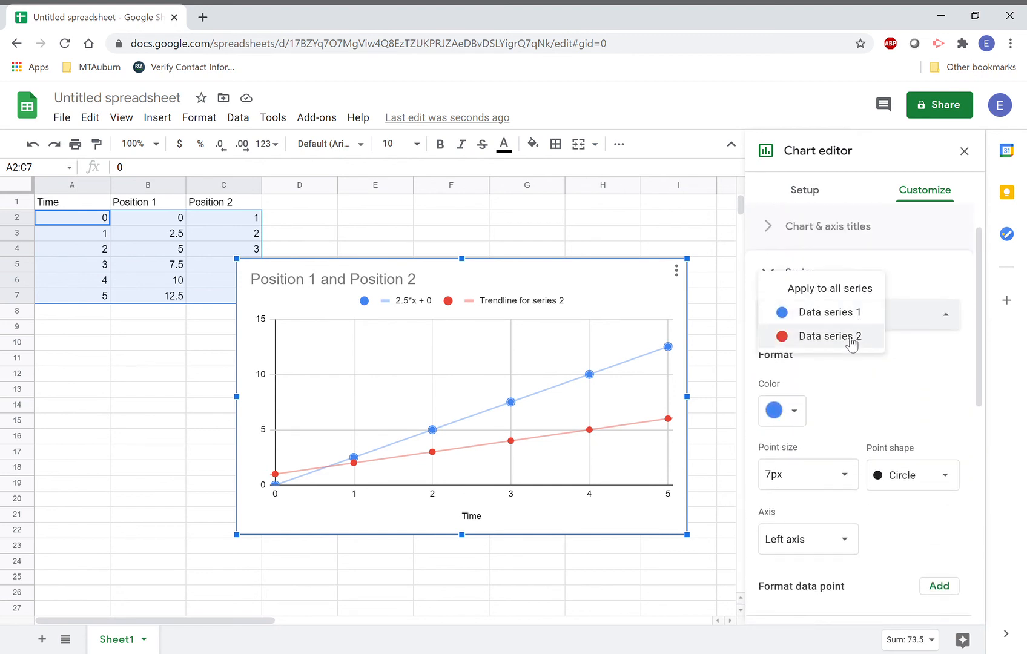
# Set the red Position 2 trendline's label to Use Equation, showing 1*x + 1.
pyautogui.click(846, 338)
pyautogui.scroll(-5, 871, 370)
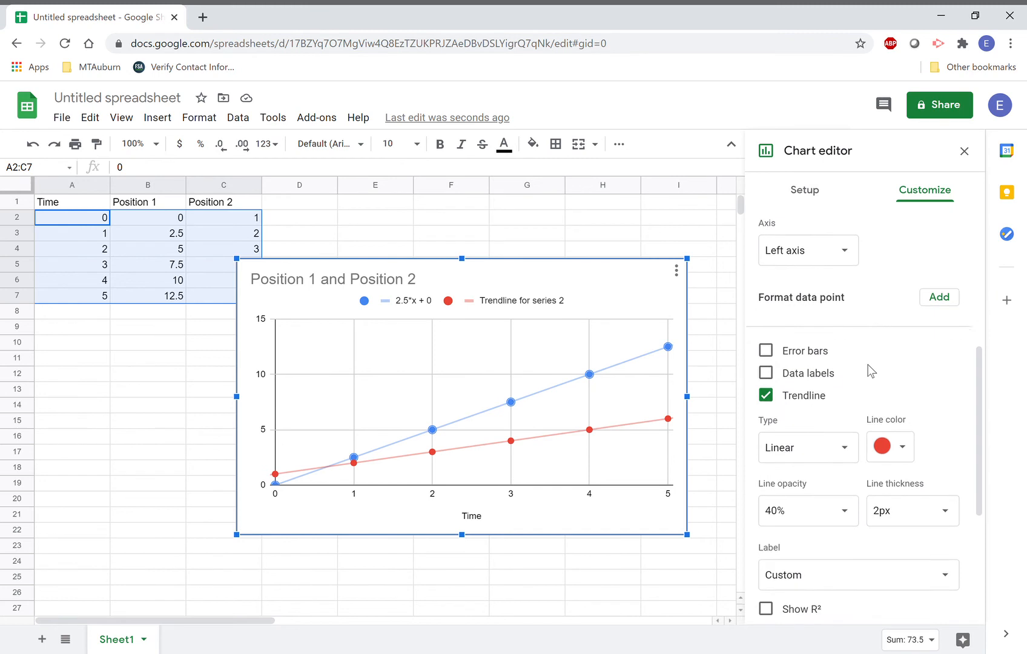
pyautogui.scroll(-4, 864, 536)
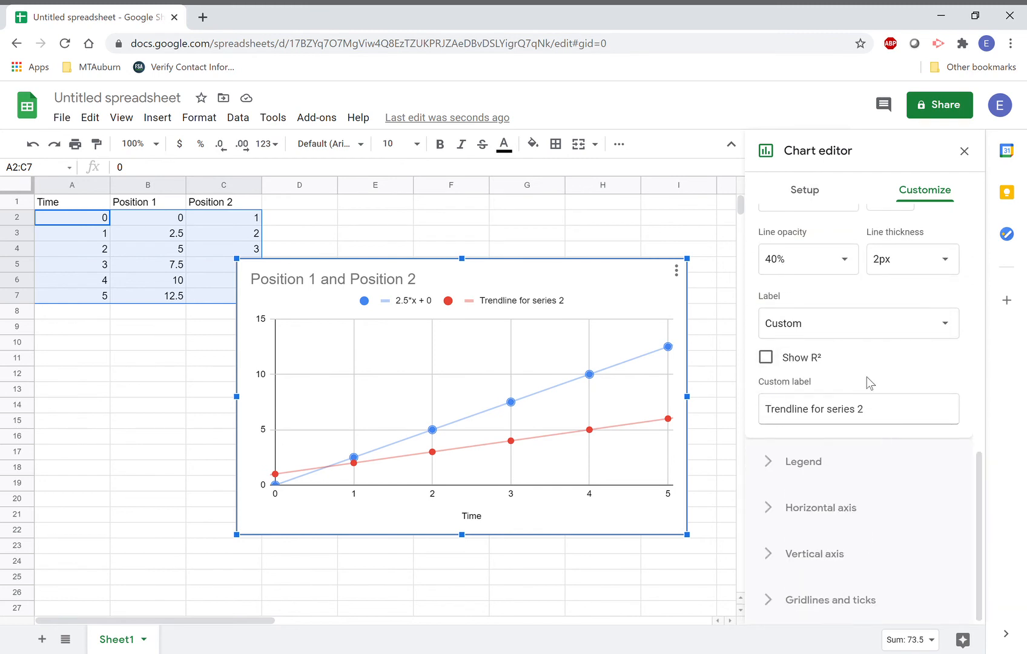
pyautogui.scroll(1, 867, 383)
pyautogui.click(822, 363)
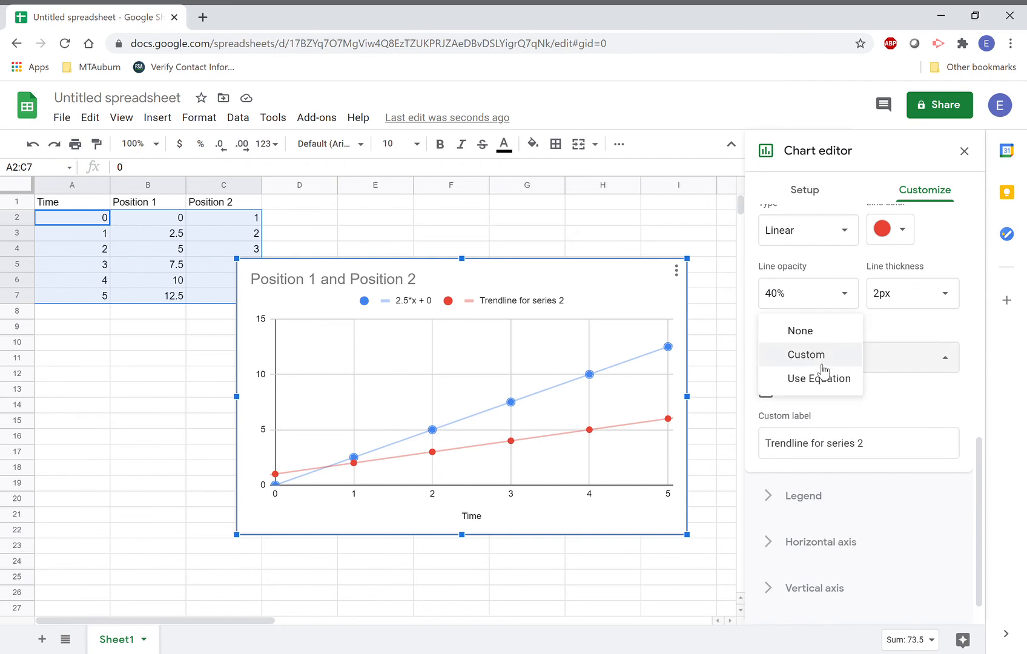
pyautogui.click(825, 377)
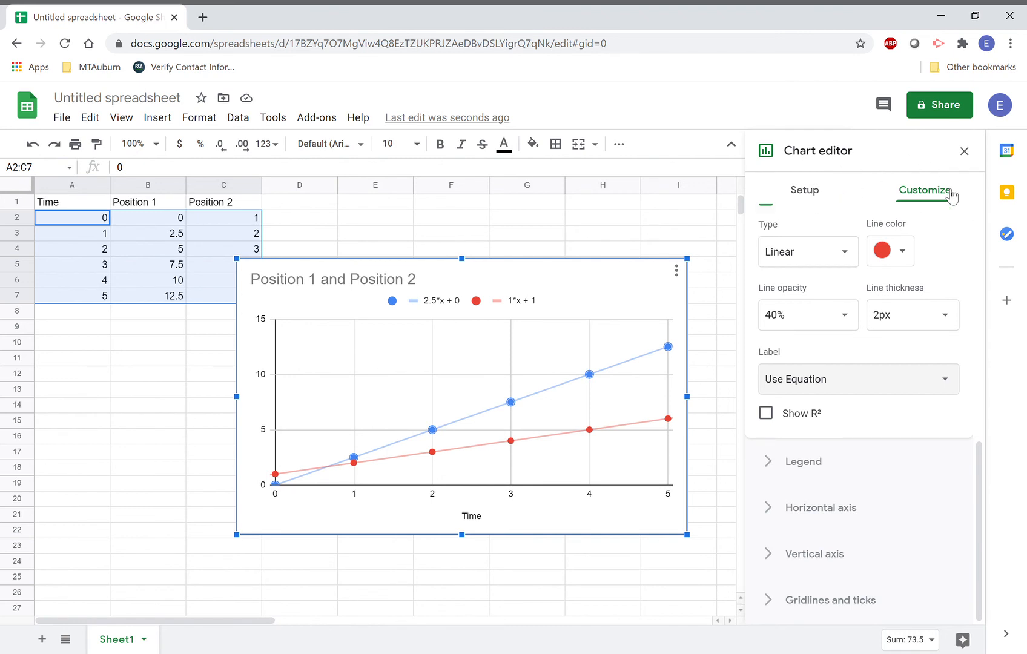
# Close and reopen the chart editor, returning to the main Customize settings.
pyautogui.scroll(4, 954, 279)
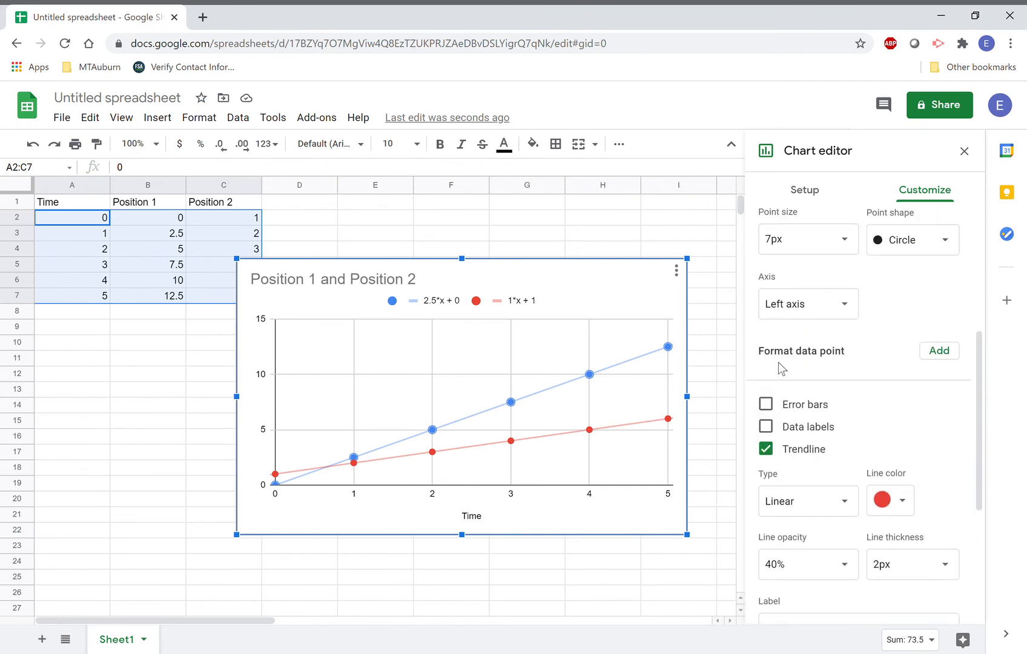
pyautogui.doubleClick(669, 348)
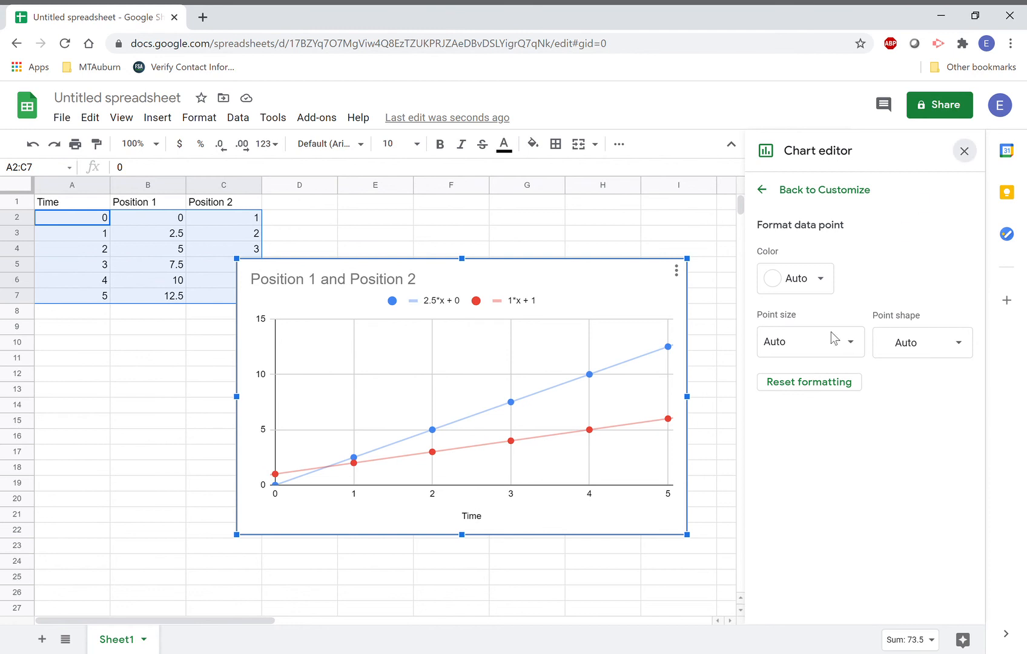
pyautogui.click(964, 151)
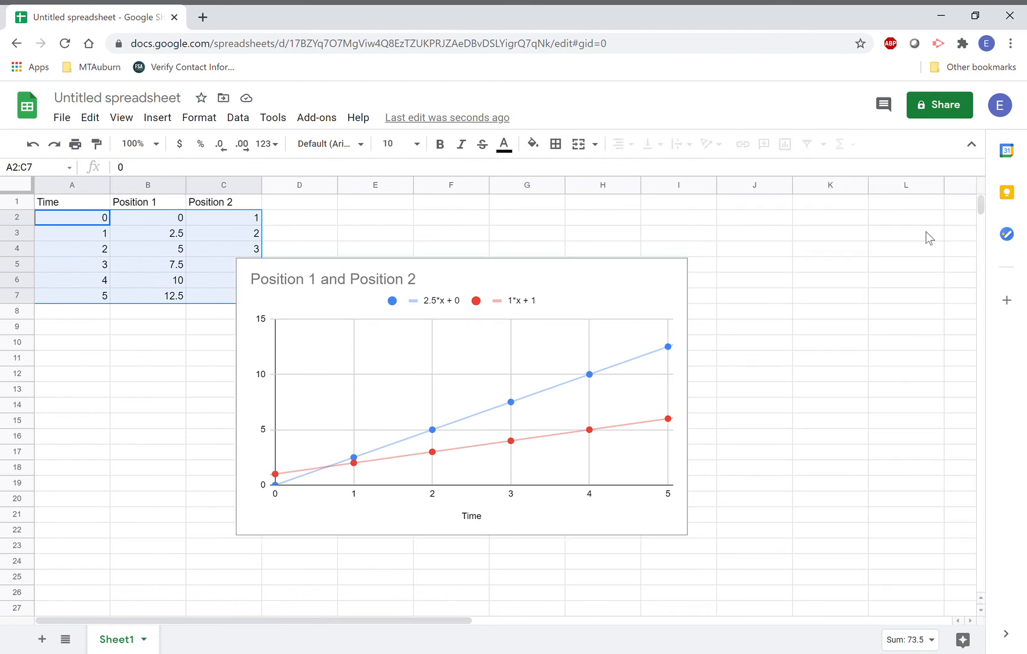
pyautogui.click(670, 351)
pyautogui.doubleClick(668, 347)
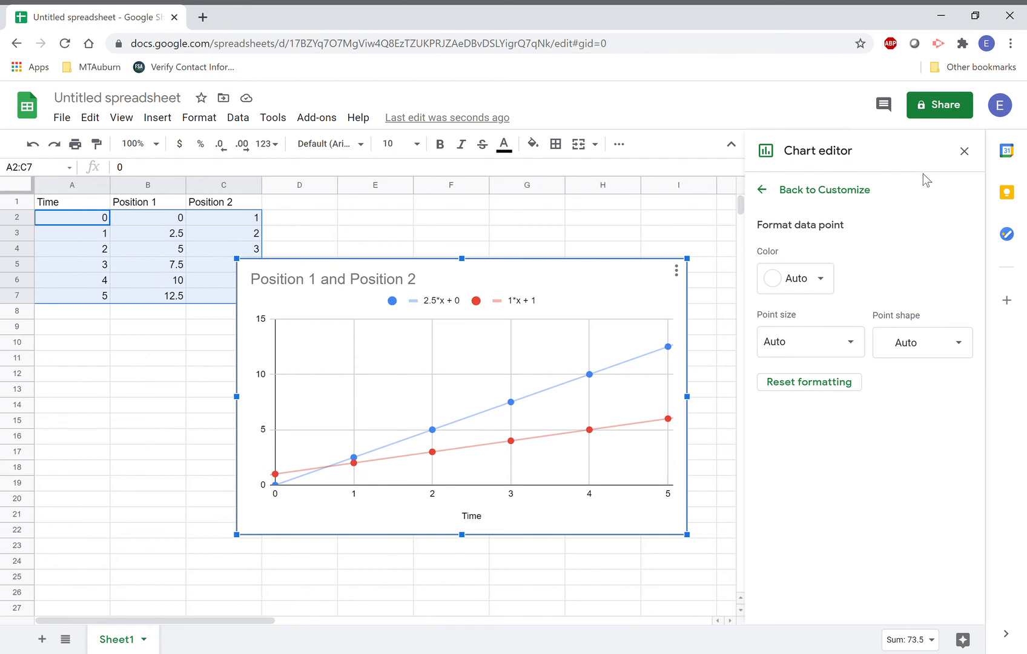
pyautogui.click(781, 193)
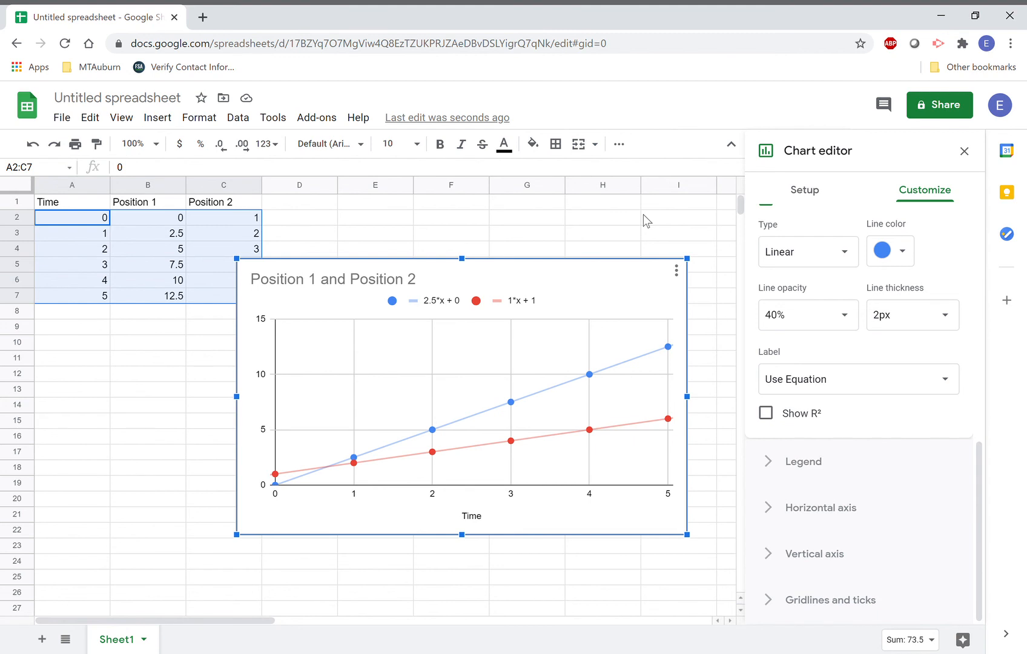
# Set the legend position to Right and close the chart editor.
pyautogui.click(512, 305)
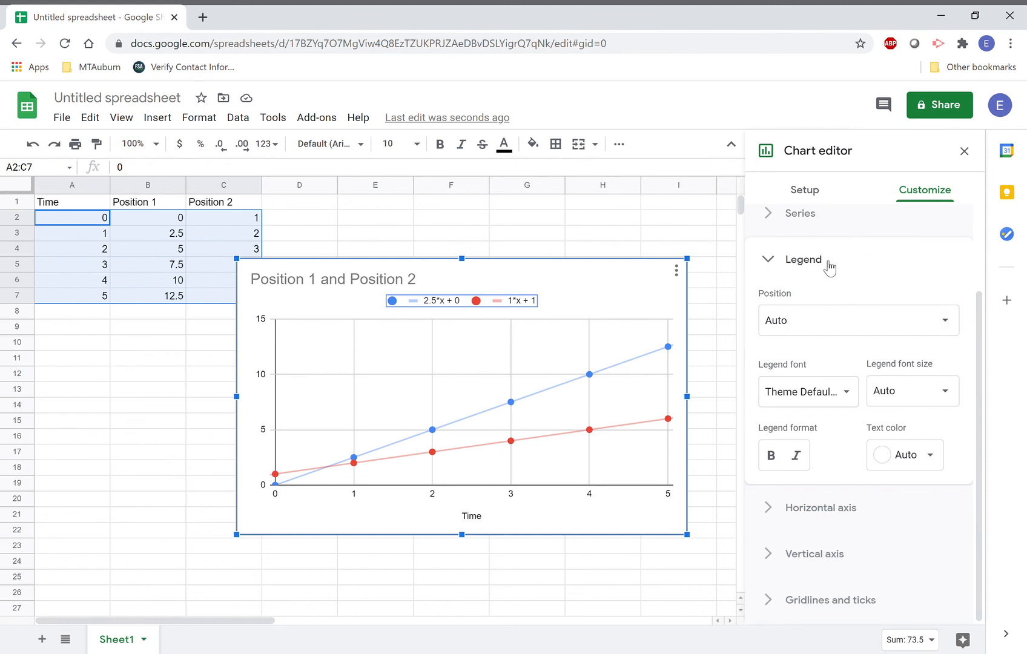
pyautogui.click(875, 332)
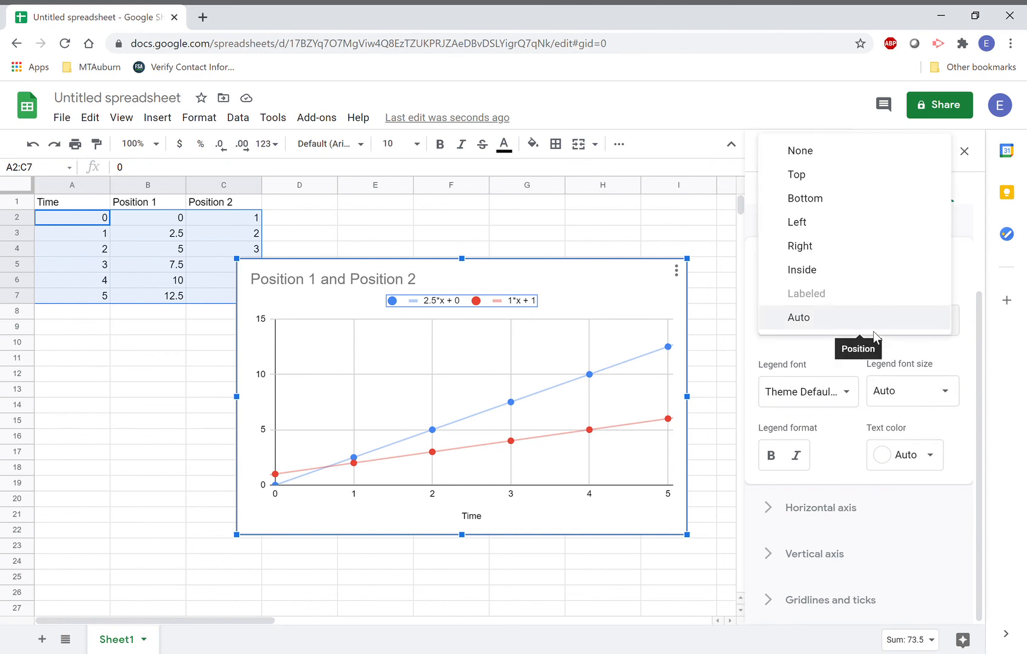
pyautogui.click(821, 255)
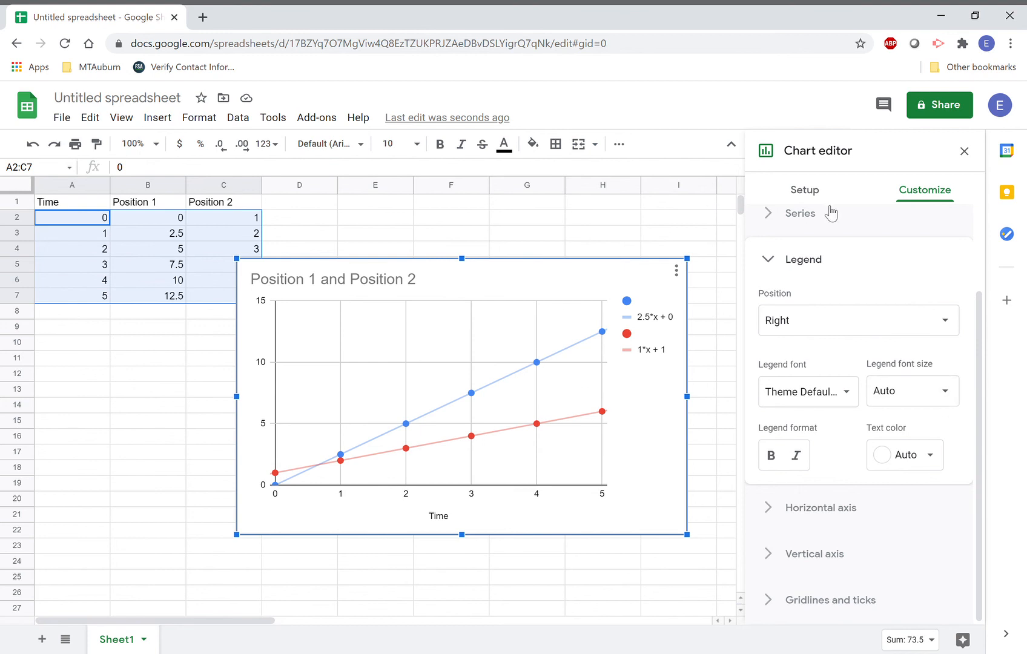
pyautogui.click(965, 152)
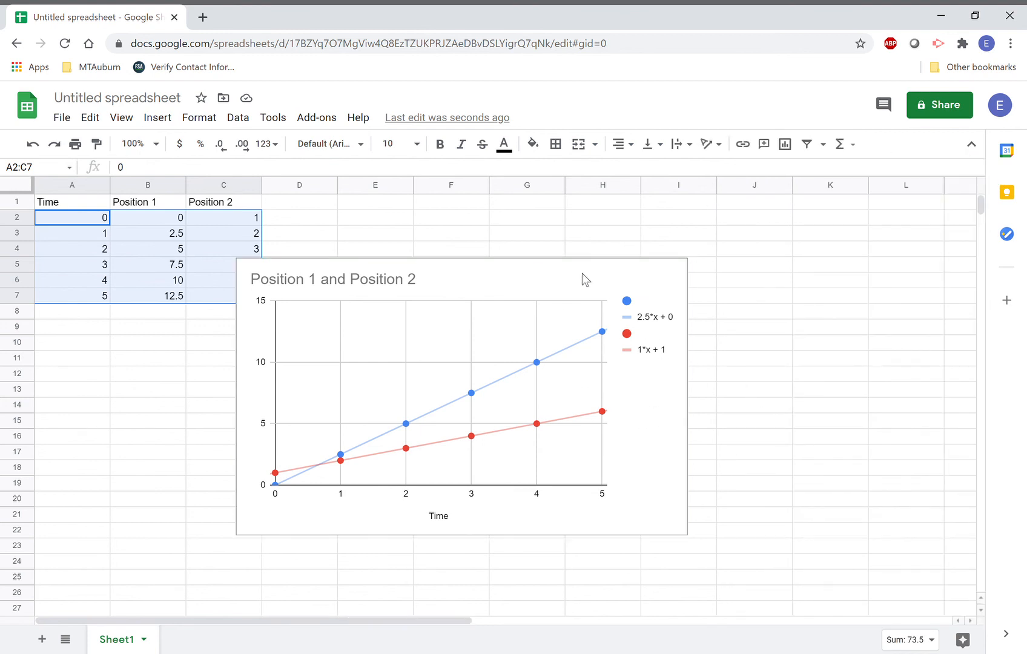
pyautogui.rightClick(666, 418)
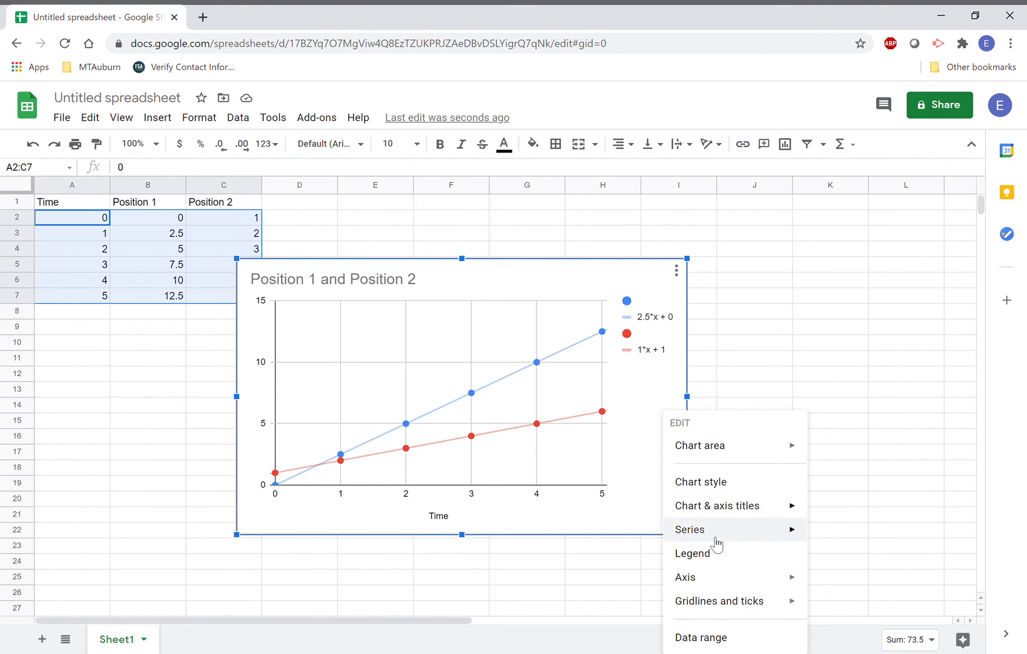
pyautogui.click(803, 333)
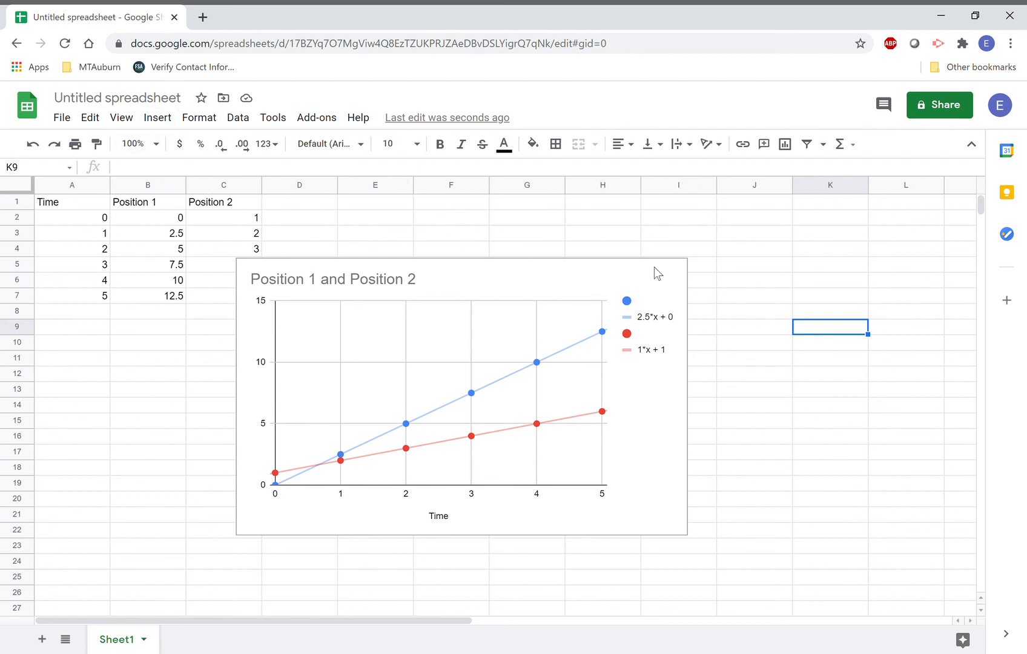
# Move the chart right and up off column C, rename Sheet1 'Question 21', and add a blank sheet.
pyautogui.click(548, 285)
pyautogui.moveTo(537, 283); pyautogui.dragTo(613, 261)
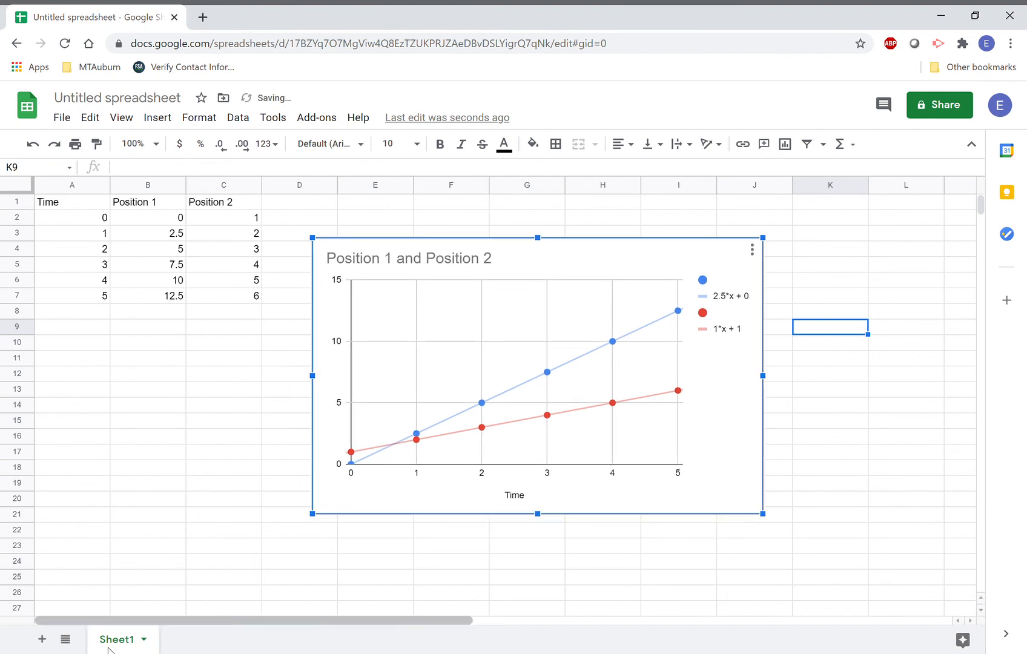
pyautogui.doubleClick(125, 641)
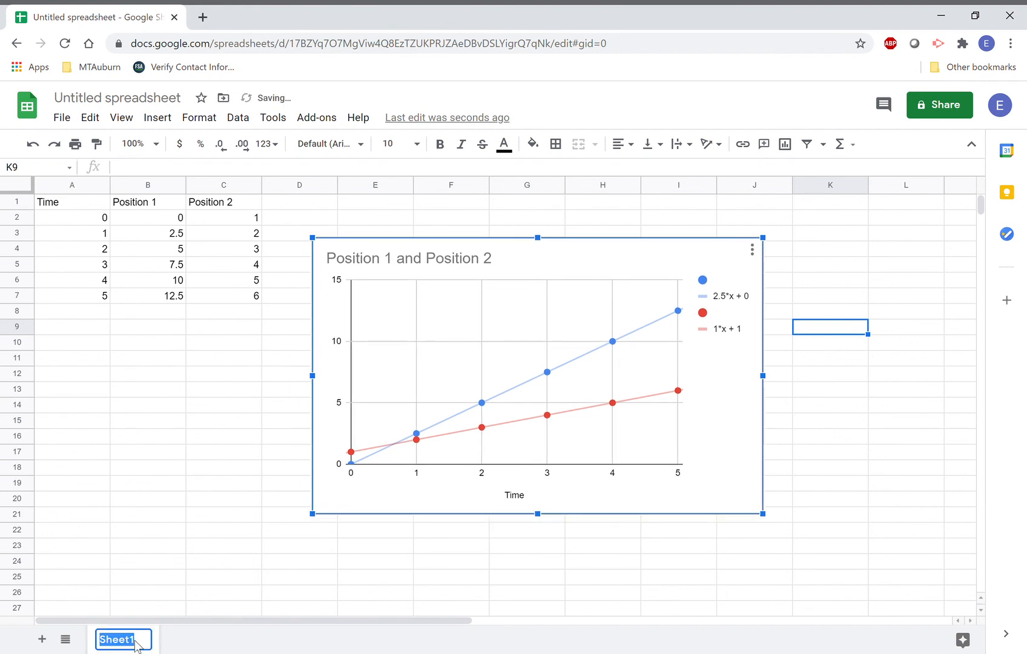
pyautogui.write('Questio')
pyautogui.press('BackSpace')
pyautogui.press('BackSpace')
pyautogui.press('BackSpace')
pyautogui.press('BackSpace')
pyautogui.write('stion 21')
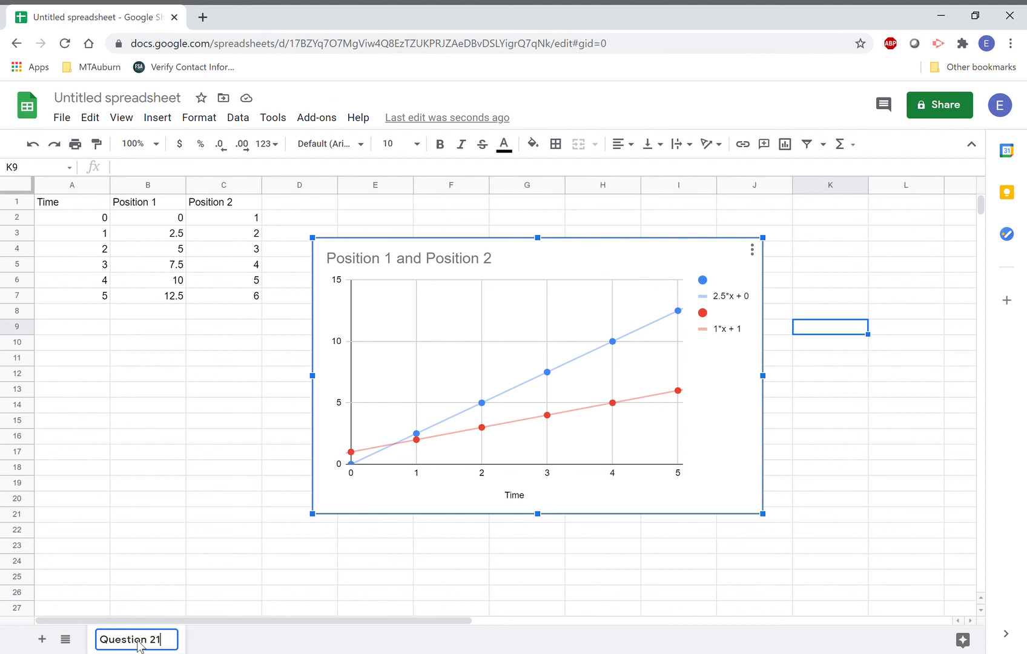
pyautogui.click(240, 550)
pyautogui.click(42, 639)
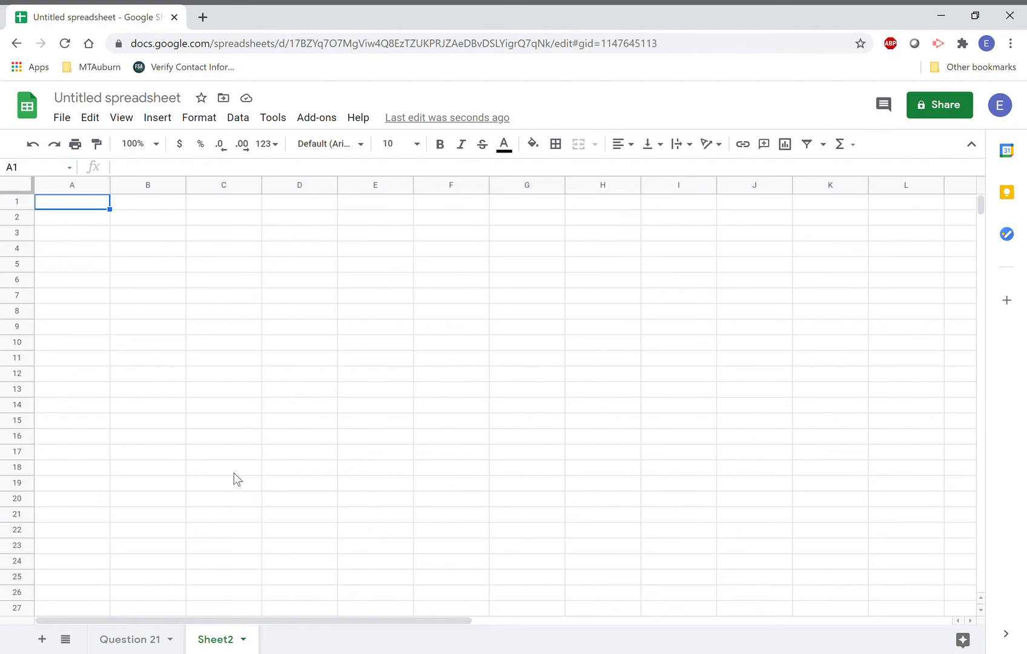
# Rename Sheet2 to 'Question 25', then return to the Question 21 sheet and select its chart.
pyautogui.doubleClick(229, 640)
pyautogui.write('Question 25')
pyautogui.click(289, 411)
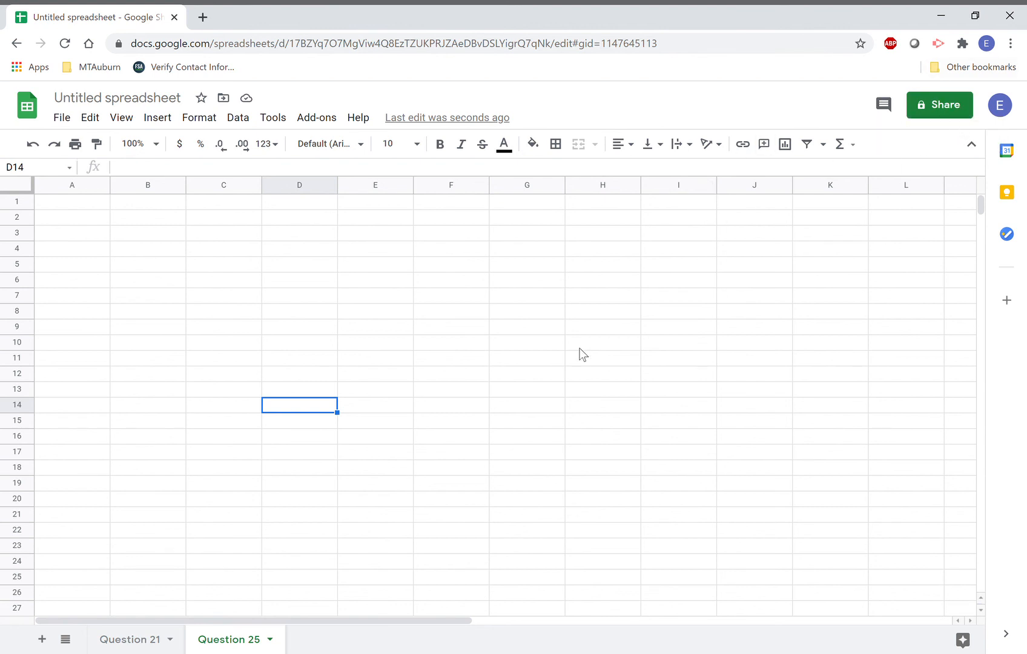
pyautogui.click(129, 634)
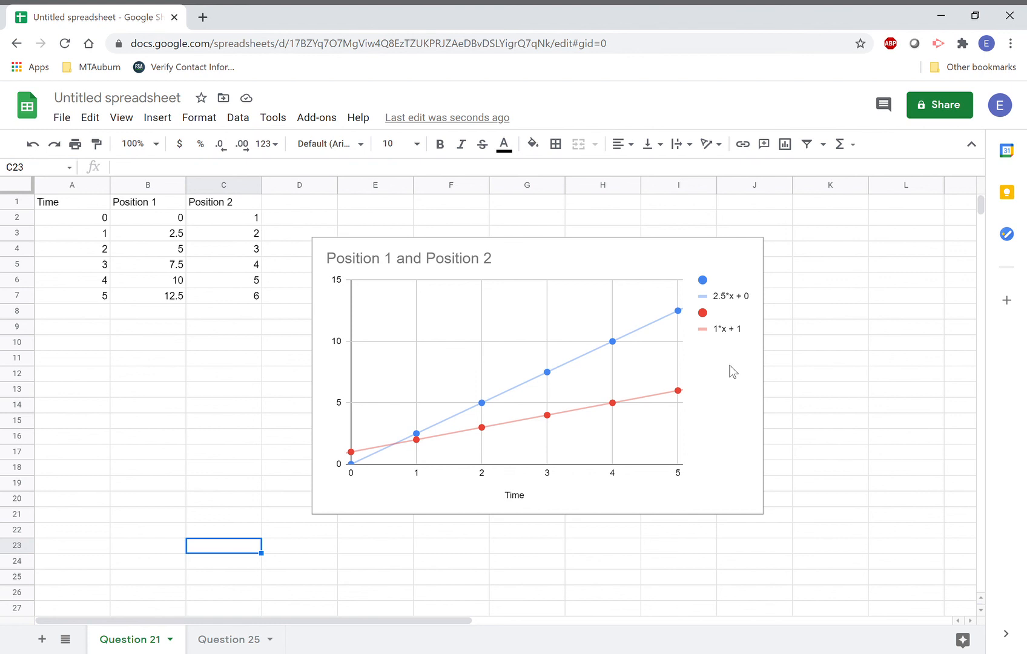
pyautogui.click(724, 300)
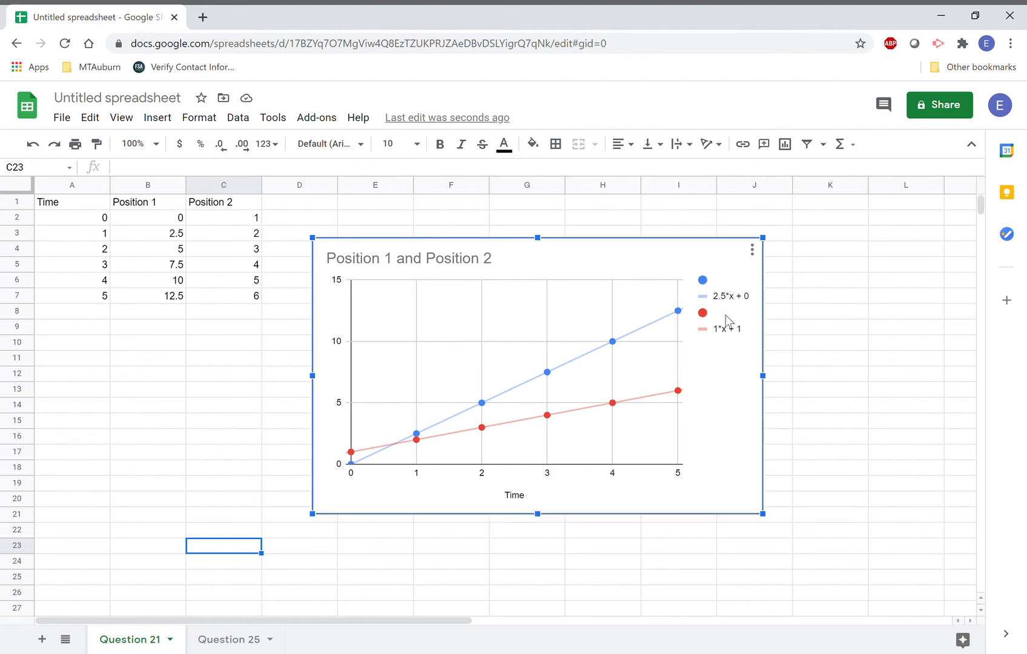